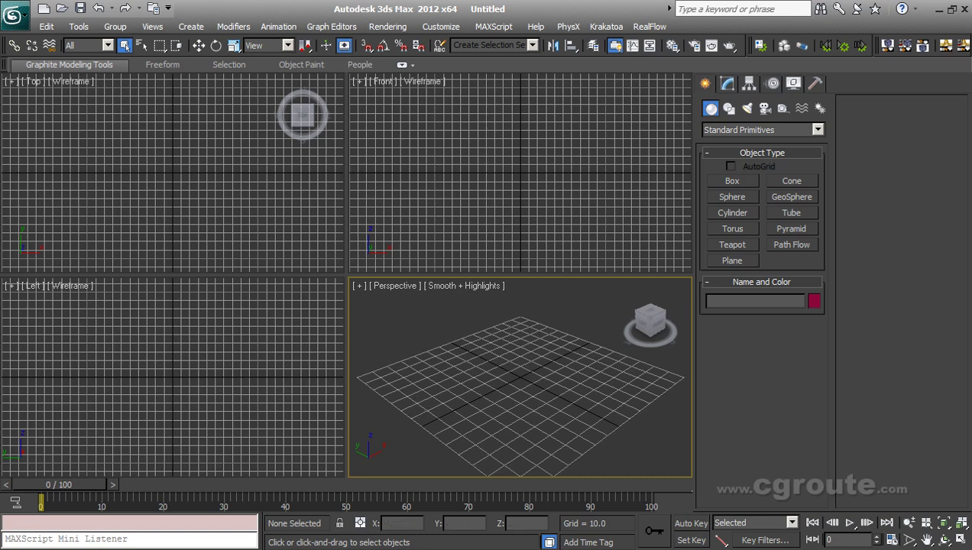
- Examine the shaded and wireframe pillow reference images in IrfanView, then close the viewer
{"action": "key", "text": "alt+Tab"}
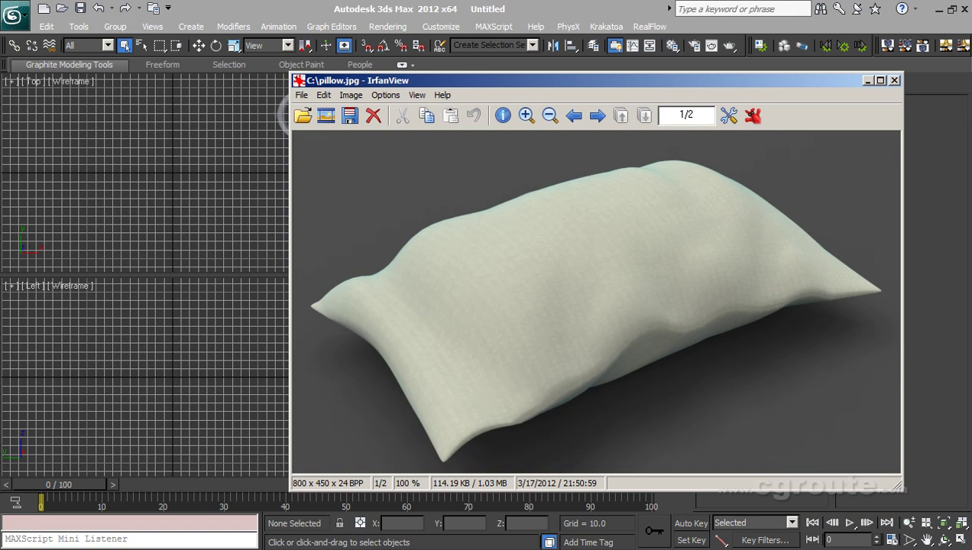
{"action": "left_click", "coordinate": [331, 536]}
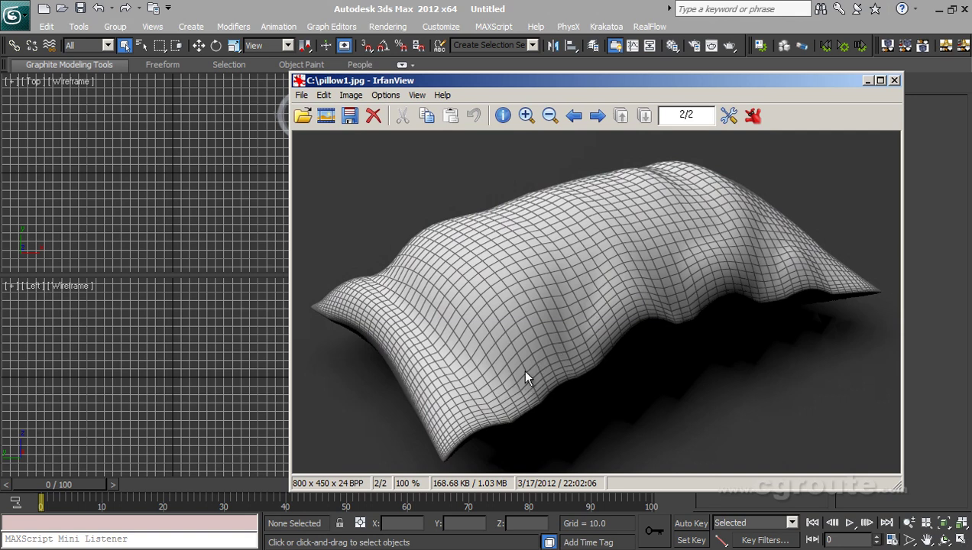
{"action": "left_click", "coordinate": [894, 80]}
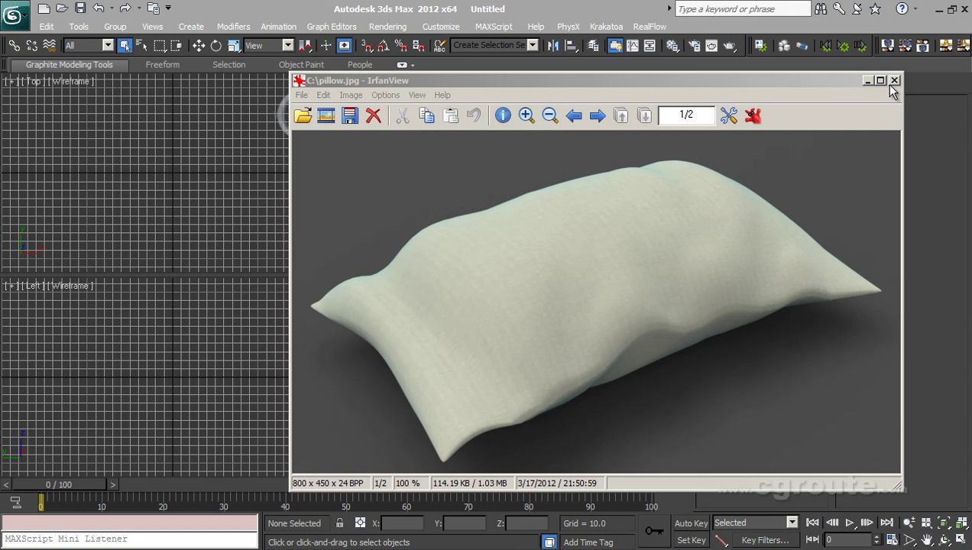
{"action": "left_click", "coordinate": [894, 80]}
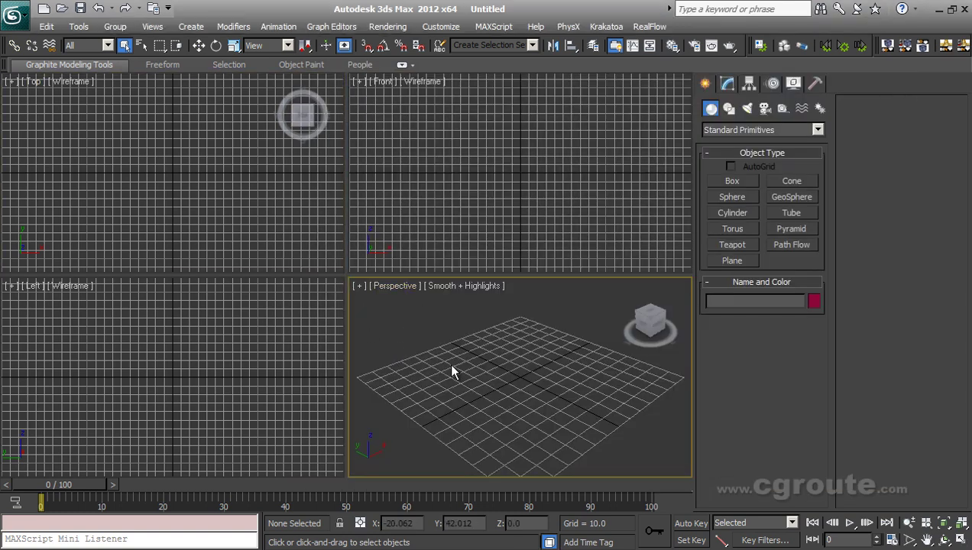
- Maximize the Perspective view and draw a thin flat box about 60 long, 90 wide and 0.8 high across the grid's centre
{"action": "key", "text": "alt+w"}
{"action": "scroll", "coordinate": [477, 371], "scroll_direction": "down", "scroll_amount": 2}
{"action": "middle_click_drag", "start_coordinate": [449, 376], "coordinate": [481, 383], "text": "alt"}
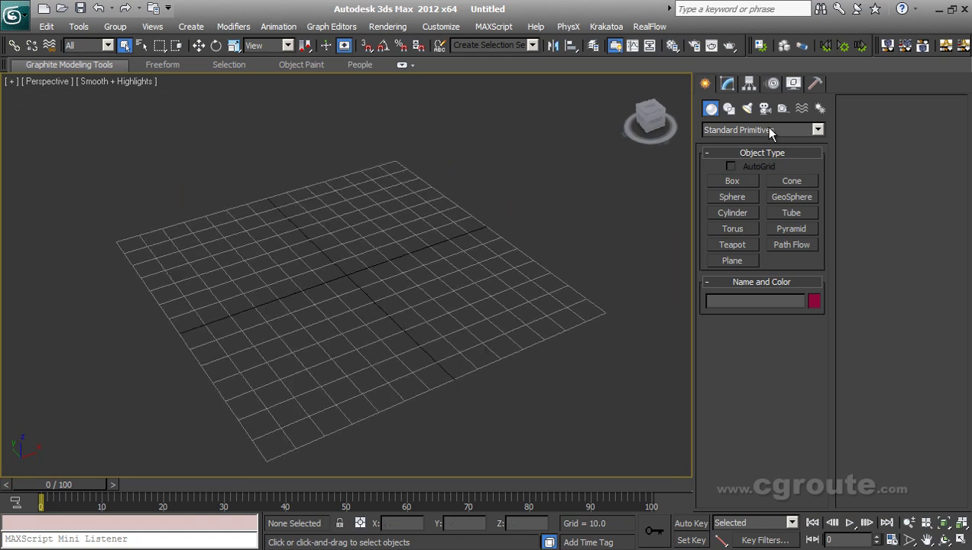
{"action": "left_click", "coordinate": [739, 182]}
{"action": "scroll", "coordinate": [302, 374], "scroll_direction": "up", "scroll_amount": 3}
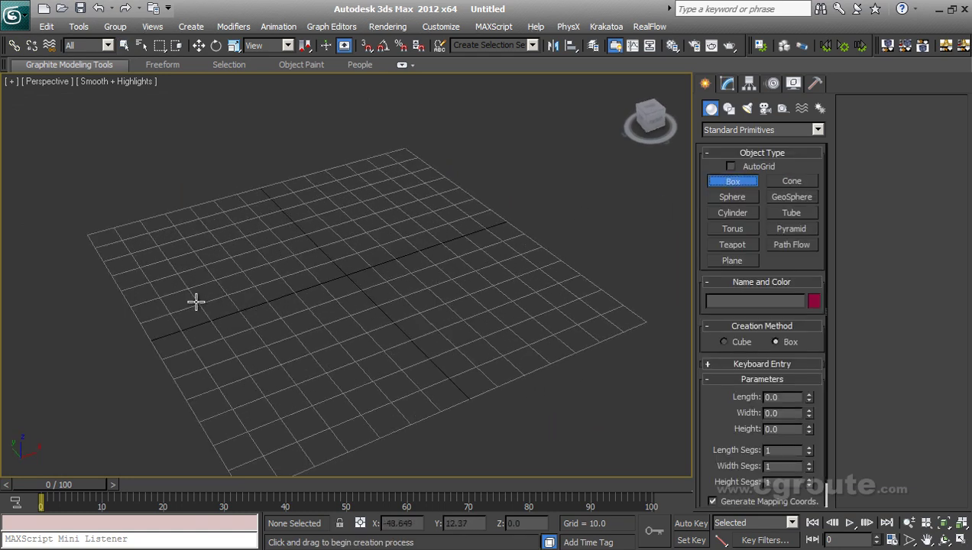
{"action": "left_click_drag", "start_coordinate": [201, 282], "coordinate": [522, 287]}
{"action": "right_click", "coordinate": [521, 287]}
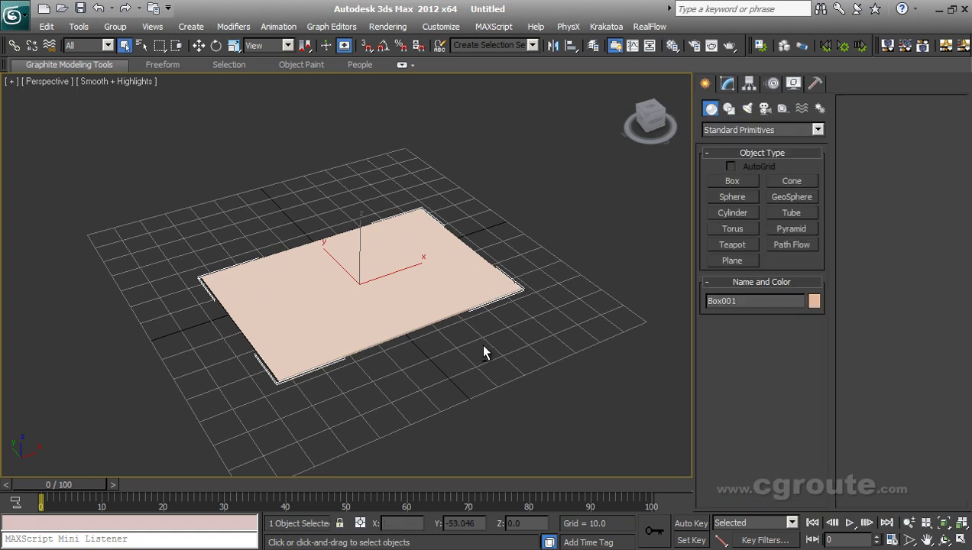
- Change the box's object color to grey
{"action": "scroll", "coordinate": [478, 344], "scroll_direction": "up", "scroll_amount": 2}
{"action": "middle_click_drag", "start_coordinate": [478, 343], "coordinate": [484, 337], "text": "alt"}
{"action": "left_click", "coordinate": [815, 301]}
{"action": "left_click", "coordinate": [511, 315]}
{"action": "left_click", "coordinate": [565, 364]}
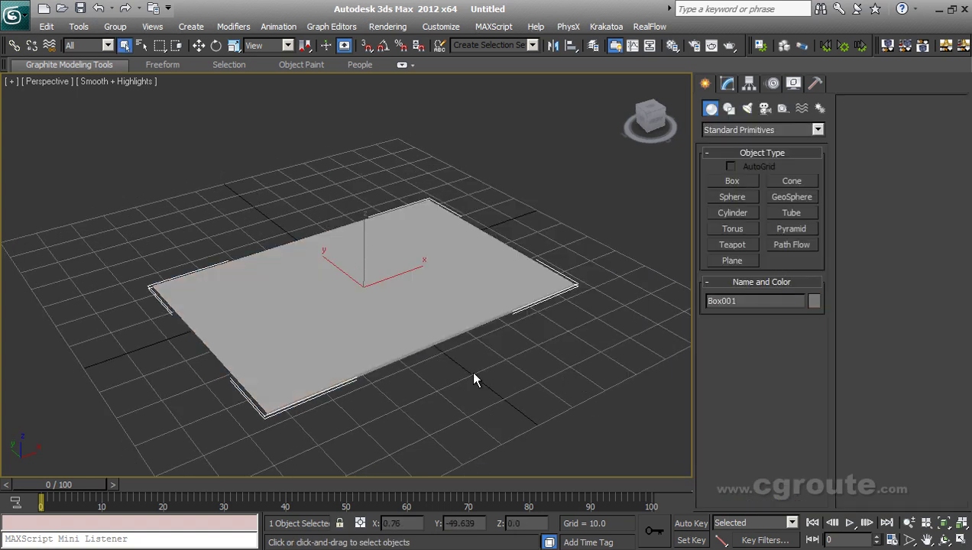
- Hide the selection brackets, display edged faces on the shaded box, and open its parameters for modification
{"action": "scroll", "coordinate": [478, 374], "scroll_direction": "up", "scroll_amount": 1}
{"action": "mouse_move", "coordinate": [478, 374]}
{"action": "middle_mouse_down", "text": "alt"}
{"action": "mouse_move", "coordinate": [501, 373]}
{"action": "mouse_move", "coordinate": [458, 347]}
{"action": "mouse_move", "coordinate": [473, 361]}
{"action": "middle_mouse_up", "text": "alt"}
{"action": "scroll", "coordinate": [470, 357], "scroll_direction": "up", "scroll_amount": 1}
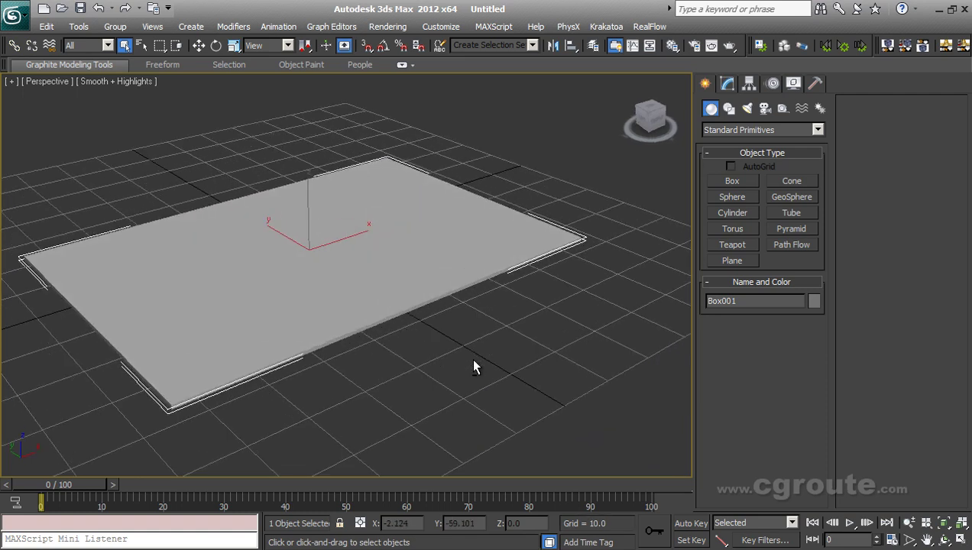
{"action": "mouse_move", "coordinate": [409, 359]}
{"action": "middle_mouse_down"}
{"action": "mouse_move", "coordinate": [423, 363]}
{"action": "mouse_move", "coordinate": [421, 354]}
{"action": "middle_mouse_up"}
{"action": "scroll", "coordinate": [421, 355], "scroll_direction": "up", "scroll_amount": 1}
{"action": "key", "text": "j"}
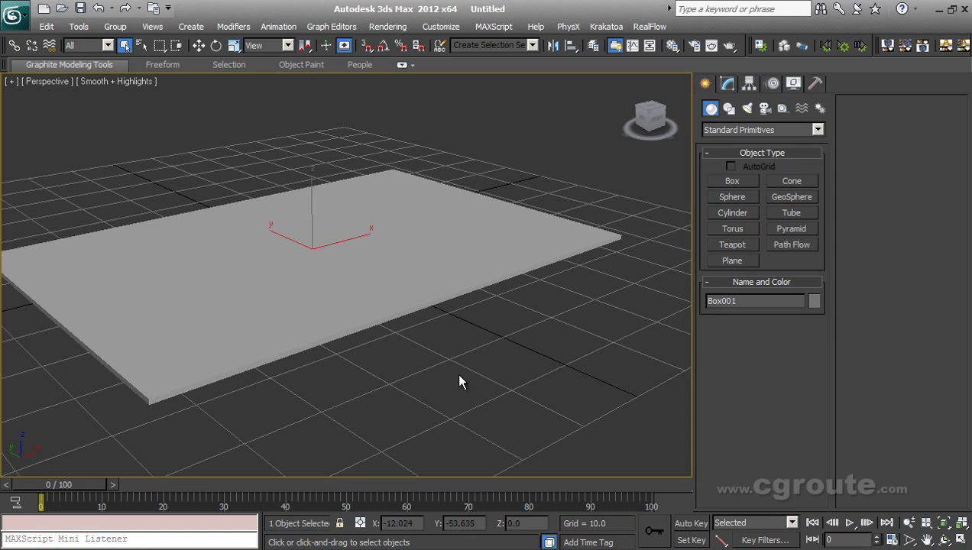
{"action": "scroll", "coordinate": [456, 368], "scroll_direction": "up", "scroll_amount": 1}
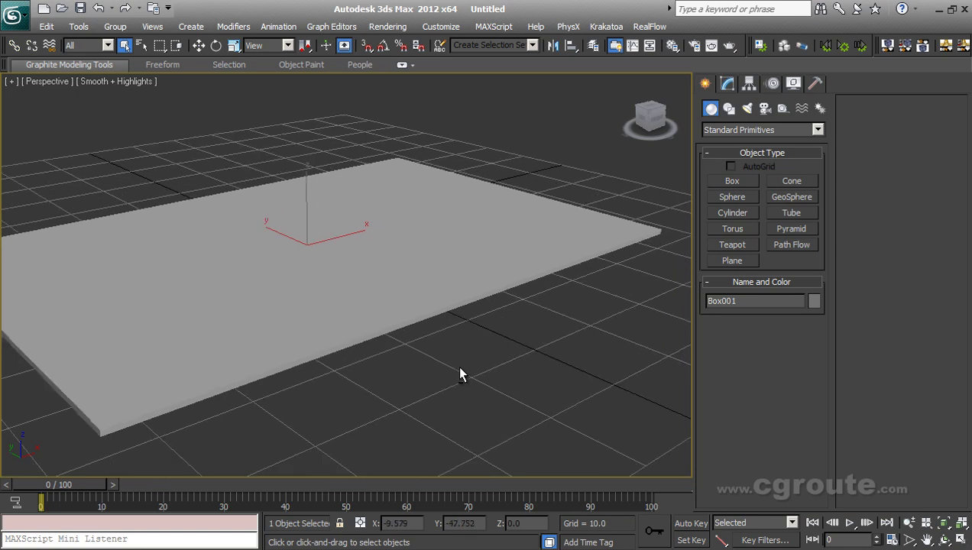
{"action": "left_click", "coordinate": [499, 280]}
{"action": "left_click", "coordinate": [495, 260]}
{"action": "left_click", "coordinate": [722, 88]}
{"action": "key", "text": "F4"}
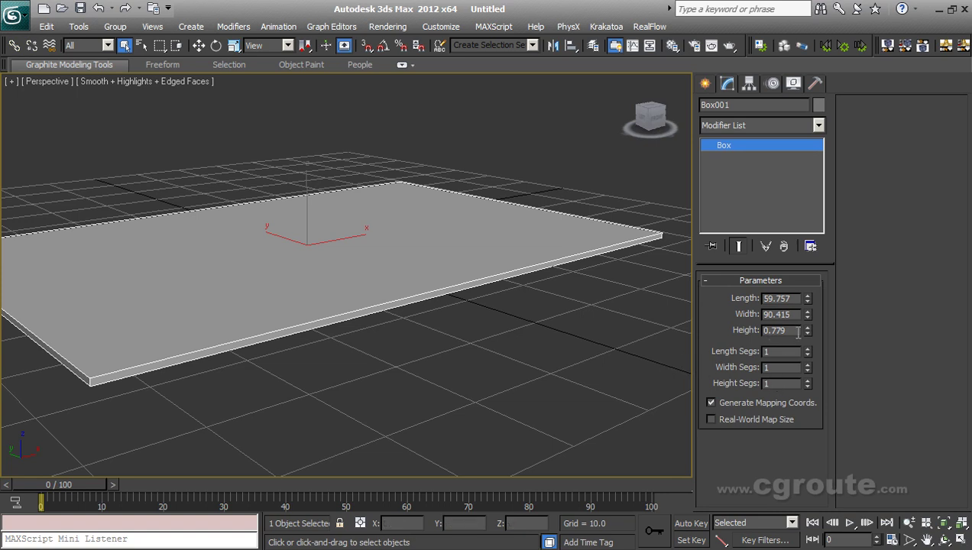
- Set the box's height to 0.6
{"action": "left_click_drag", "start_coordinate": [793, 331], "coordinate": [761, 331]}
{"action": "type", "text": "0.6"}
{"action": "key", "text": "Return"}
{"action": "middle_click_drag", "start_coordinate": [462, 343], "coordinate": [414, 346], "text": "alt"}
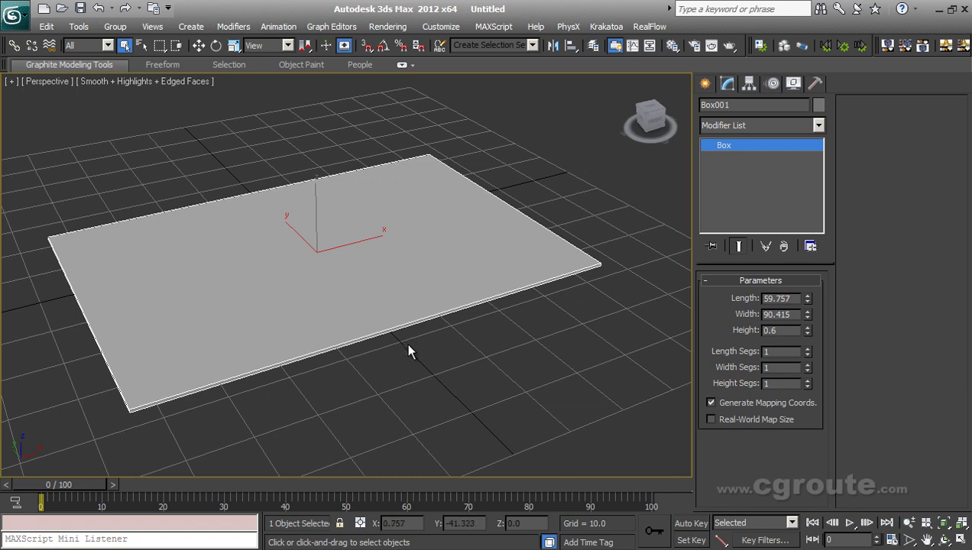
{"action": "middle_click_drag", "start_coordinate": [408, 352], "coordinate": [395, 351], "text": "alt"}
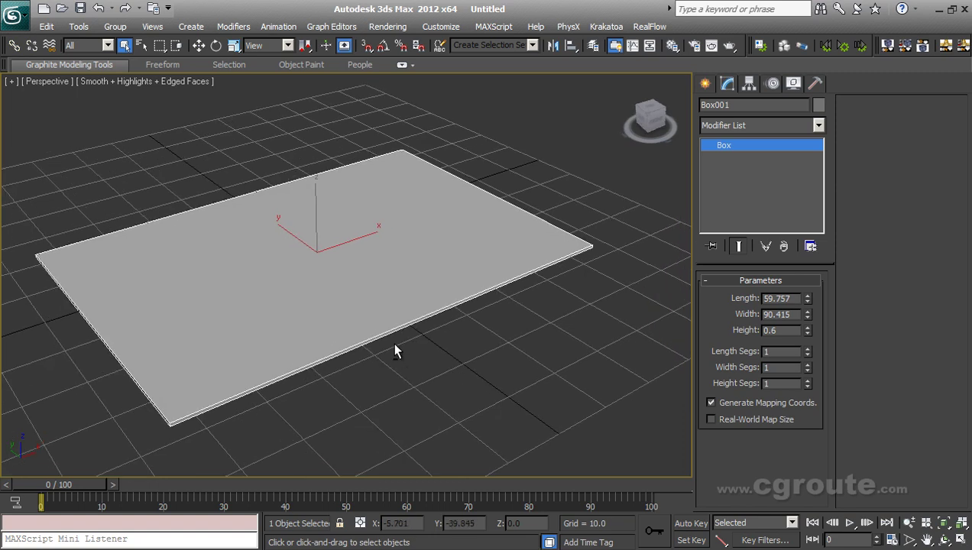
- Convert the box to an Editable Poly
{"action": "right_click", "coordinate": [372, 246]}
{"action": "mouse_move", "coordinate": [428, 384]}
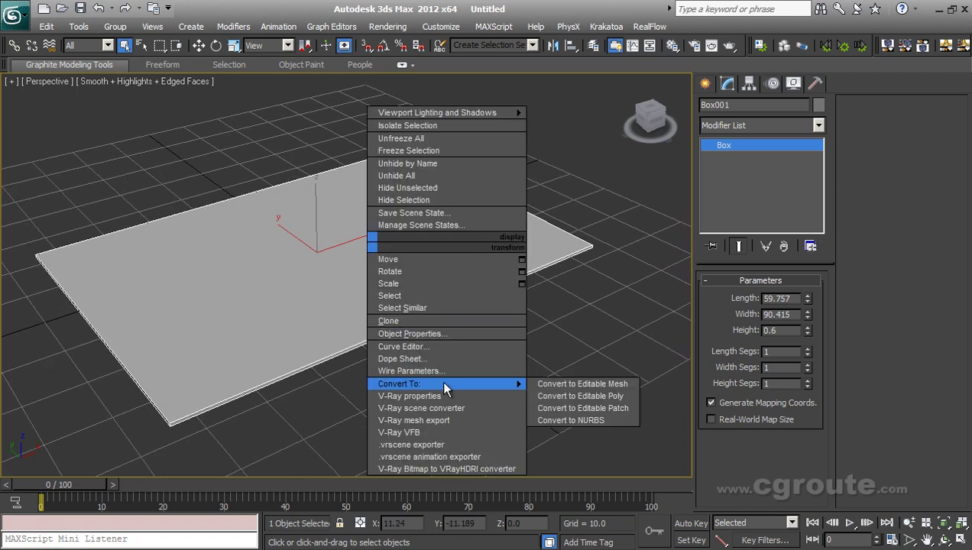
{"action": "left_click", "coordinate": [565, 397]}
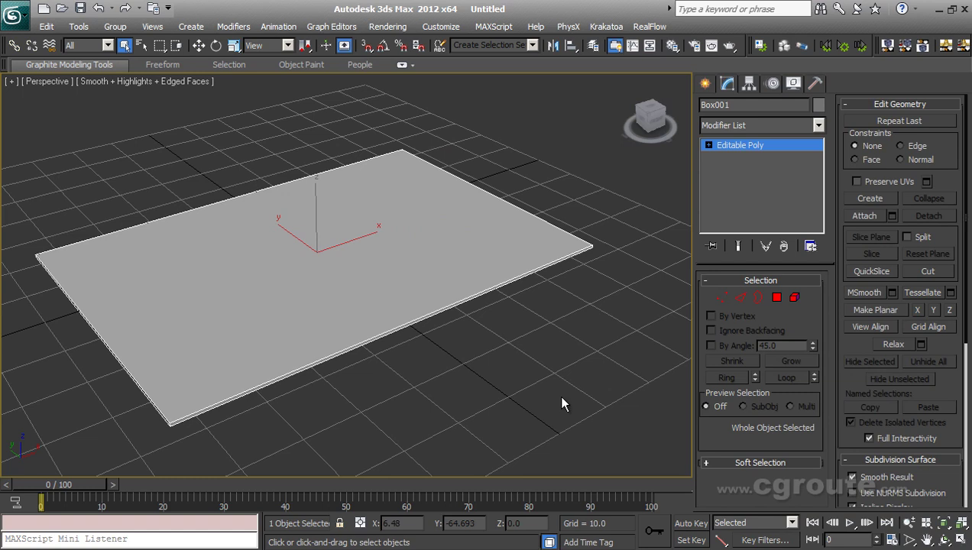
- Connect the ring of edges along the box's long sides with 2 segments and a pinch of 98
{"action": "middle_click_drag", "start_coordinate": [557, 399], "coordinate": [482, 405], "text": "alt"}
{"action": "left_click", "coordinate": [740, 297]}
{"action": "left_click", "coordinate": [265, 382]}
{"action": "left_click", "coordinate": [726, 378]}
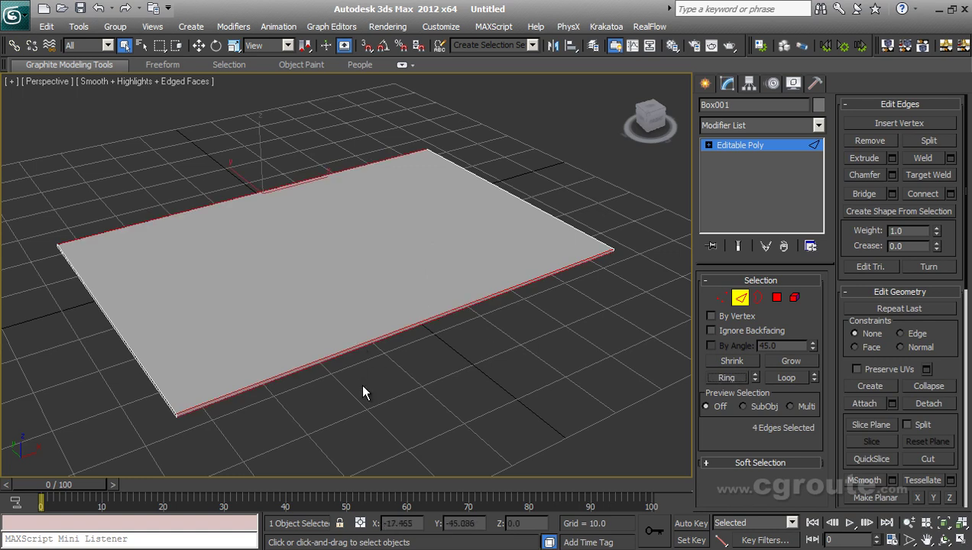
{"action": "middle_click_drag", "start_coordinate": [376, 385], "coordinate": [346, 346], "text": "alt"}
{"action": "right_click", "coordinate": [346, 346]}
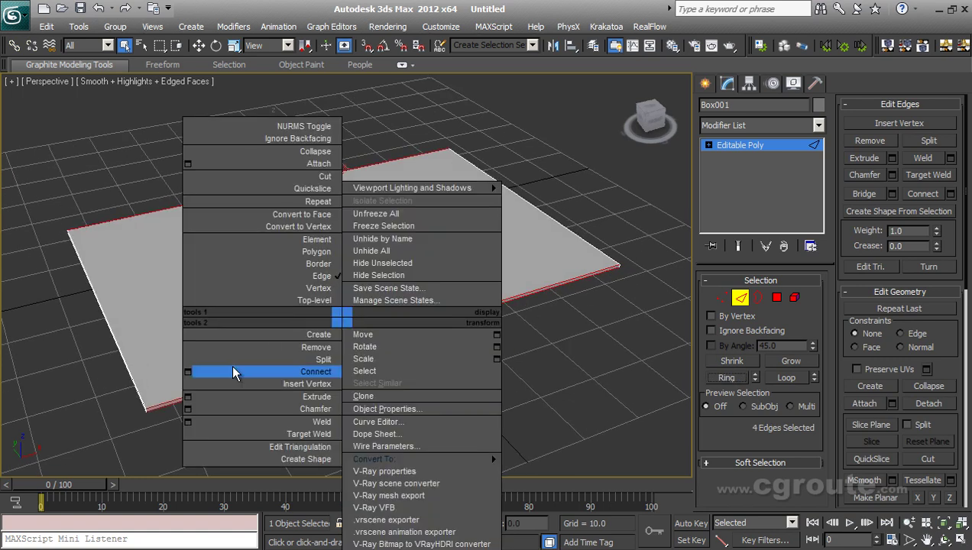
{"action": "left_click", "coordinate": [188, 373]}
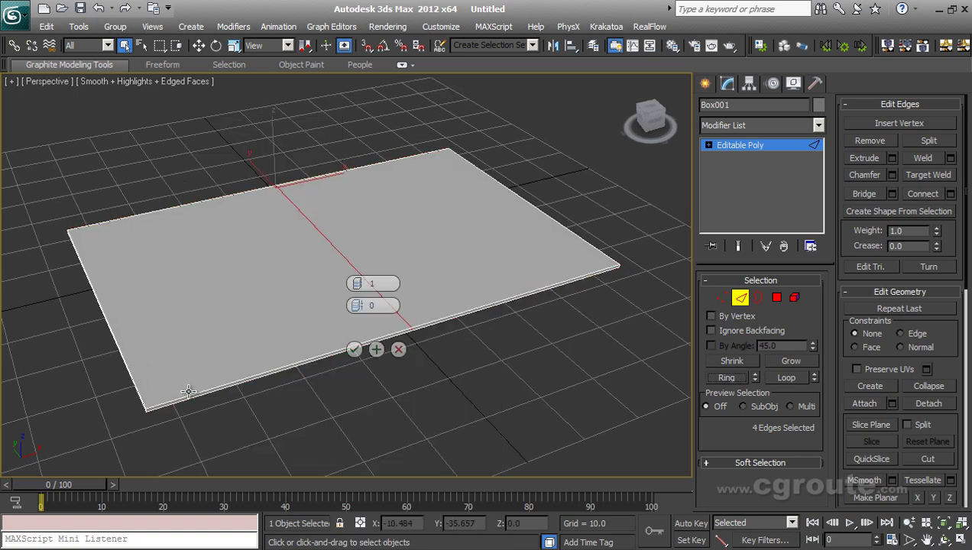
{"action": "left_click", "coordinate": [362, 283]}
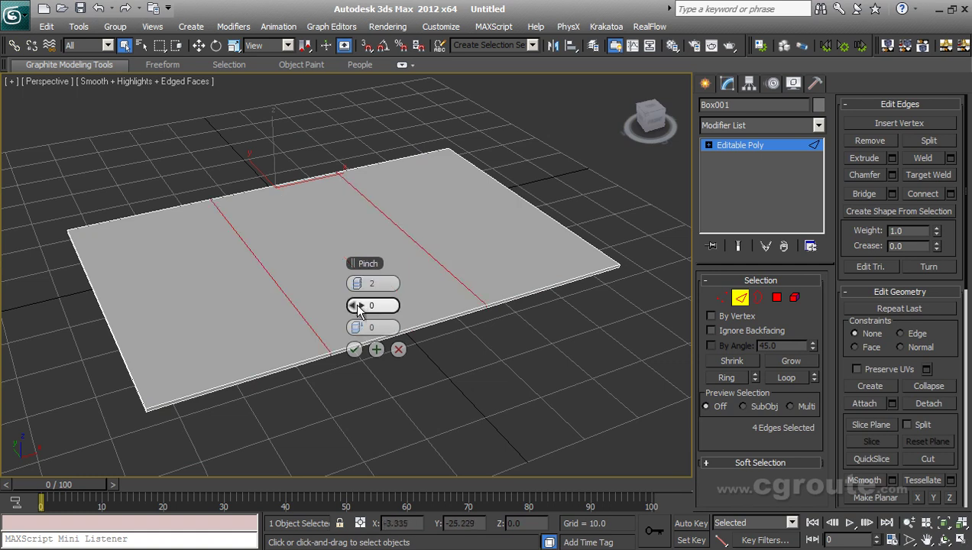
{"action": "left_click_drag", "start_coordinate": [356, 305], "coordinate": [653, 326]}
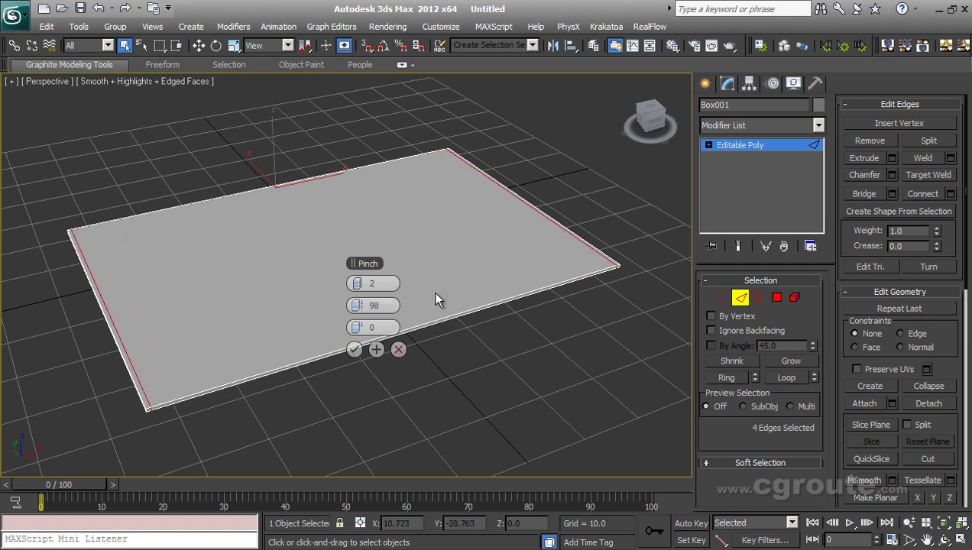
{"action": "left_click", "coordinate": [355, 350]}
- Connect the full ring of edges running along the box's short sides, reusing the previous Connect settings
{"action": "mouse_move", "coordinate": [386, 389]}
{"action": "middle_mouse_down", "text": "alt"}
{"action": "mouse_move", "coordinate": [416, 390]}
{"action": "mouse_move", "coordinate": [386, 393]}
{"action": "middle_mouse_up", "text": "alt"}
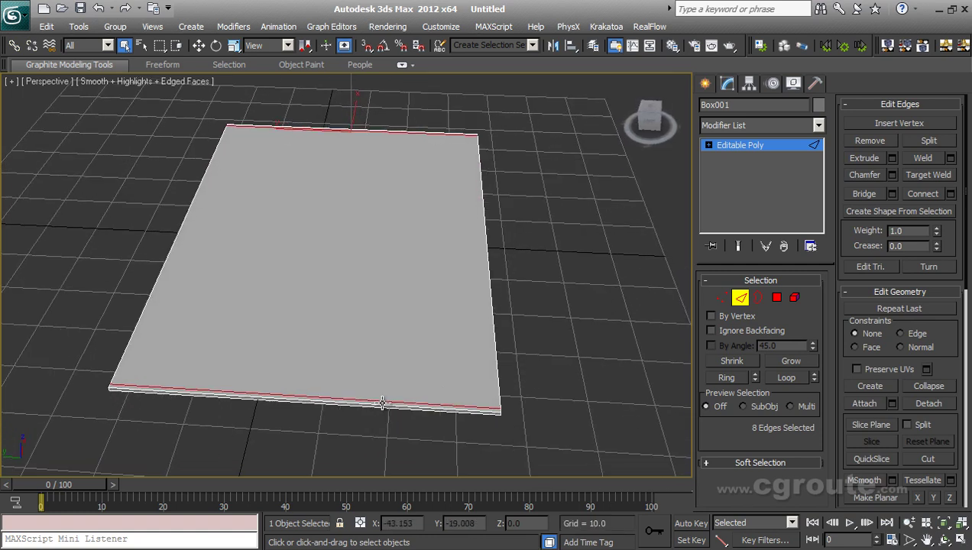
{"action": "left_click", "coordinate": [382, 403]}
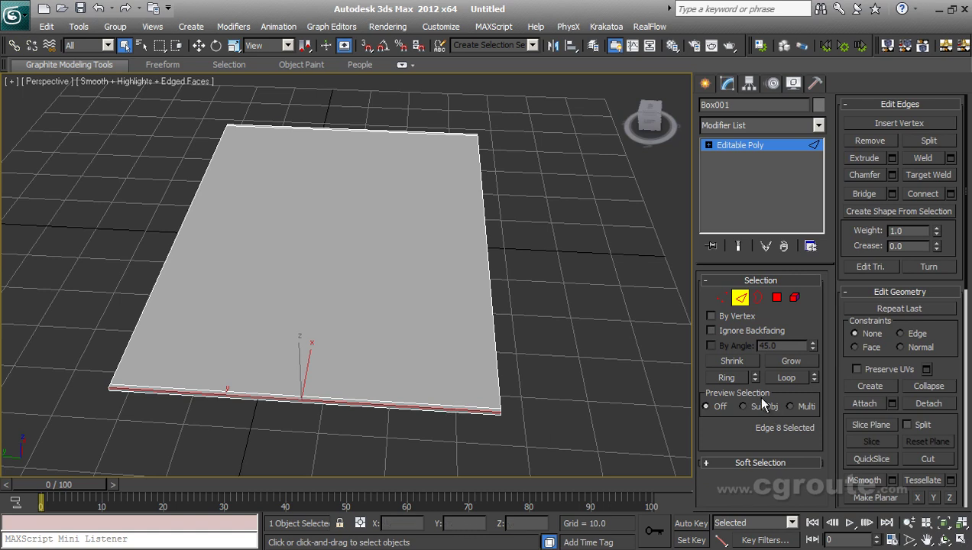
{"action": "left_click", "coordinate": [734, 377]}
{"action": "right_click", "coordinate": [418, 317]}
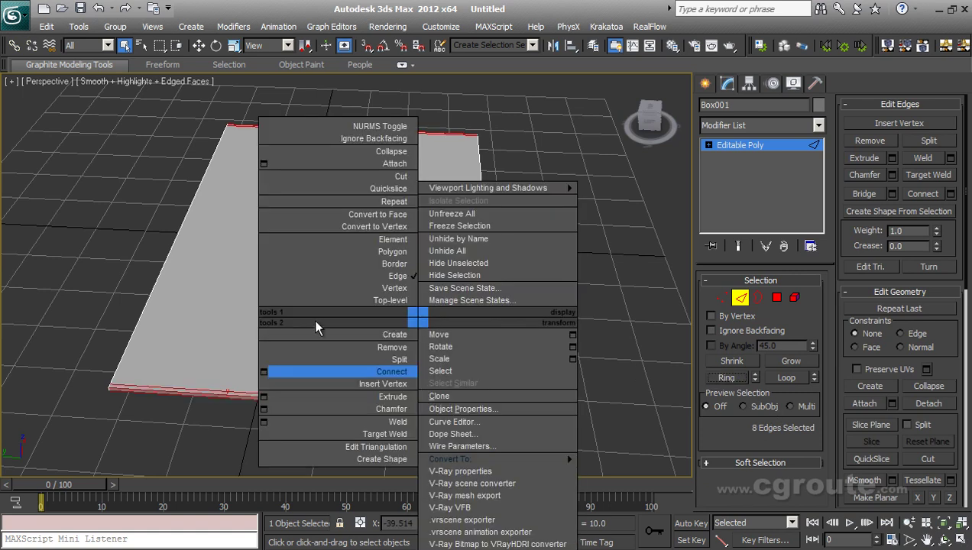
{"action": "left_click", "coordinate": [362, 376]}
{"action": "middle_click_drag", "start_coordinate": [453, 431], "coordinate": [491, 364], "text": "alt"}
{"action": "scroll", "coordinate": [449, 421], "scroll_direction": "up", "scroll_amount": 3}
{"action": "scroll", "coordinate": [477, 405], "scroll_direction": "down", "scroll_amount": 10}
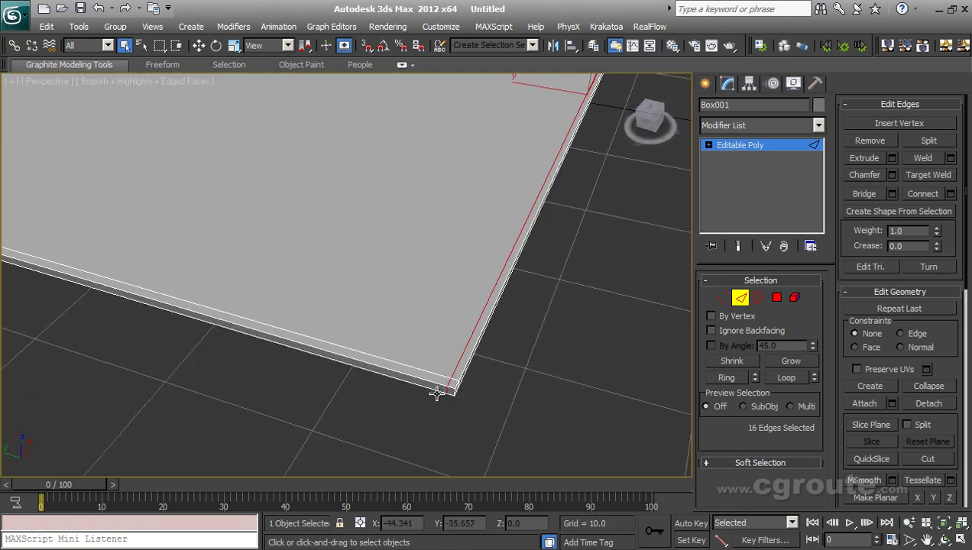
{"action": "scroll", "coordinate": [369, 392], "scroll_direction": "down", "scroll_amount": 5}
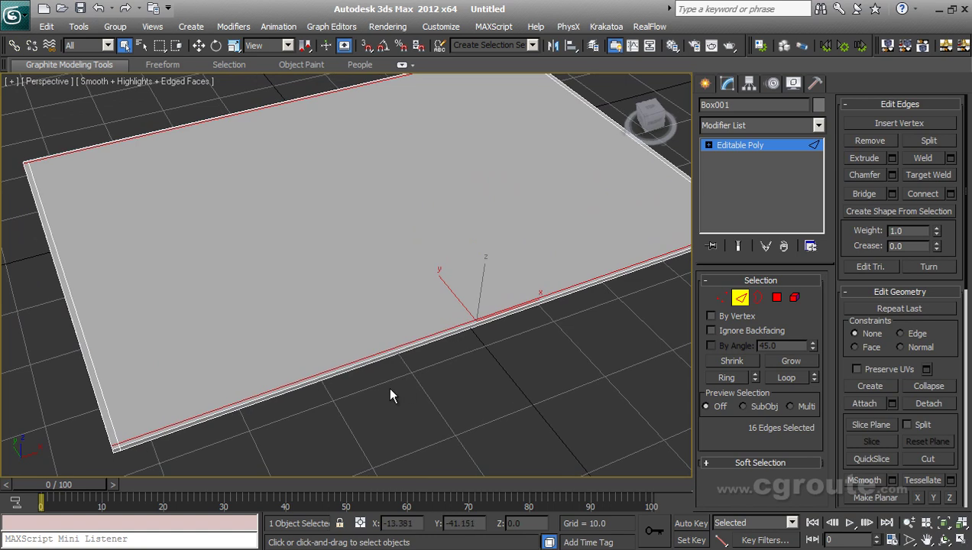
- Connect the ring of inner edges along the box's long sides with 5 segments and a pinch of 0
{"action": "left_click", "coordinate": [373, 356]}
{"action": "scroll", "coordinate": [467, 413], "scroll_direction": "down", "scroll_amount": 2}
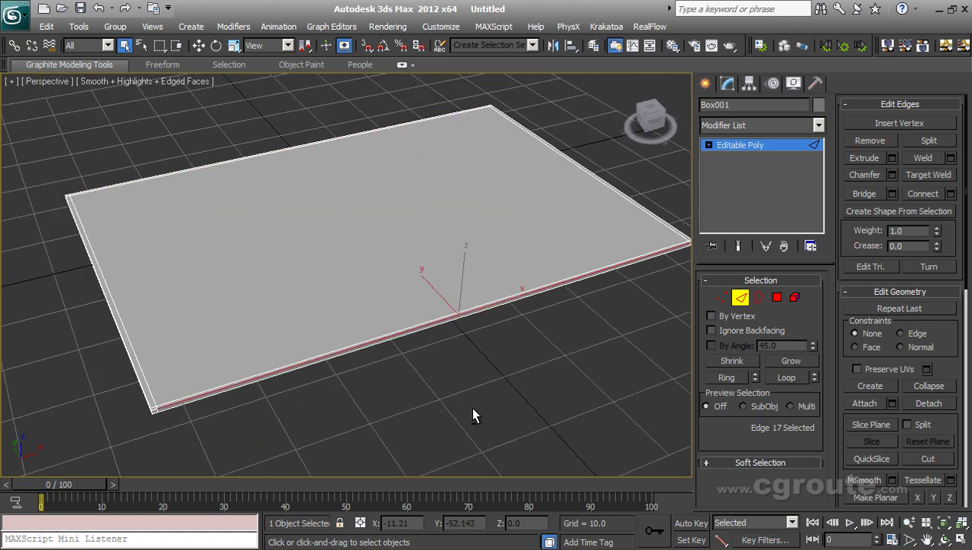
{"action": "left_click", "coordinate": [727, 378]}
{"action": "right_click", "coordinate": [527, 318]}
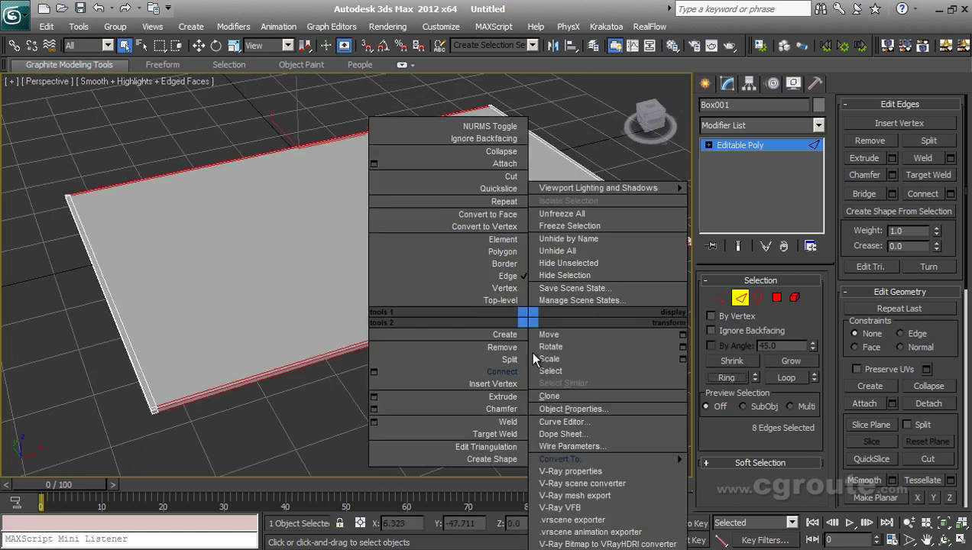
{"action": "left_click", "coordinate": [374, 372]}
{"action": "left_click_drag", "start_coordinate": [359, 306], "coordinate": [364, 308]}
{"action": "right_click", "coordinate": [360, 306]}
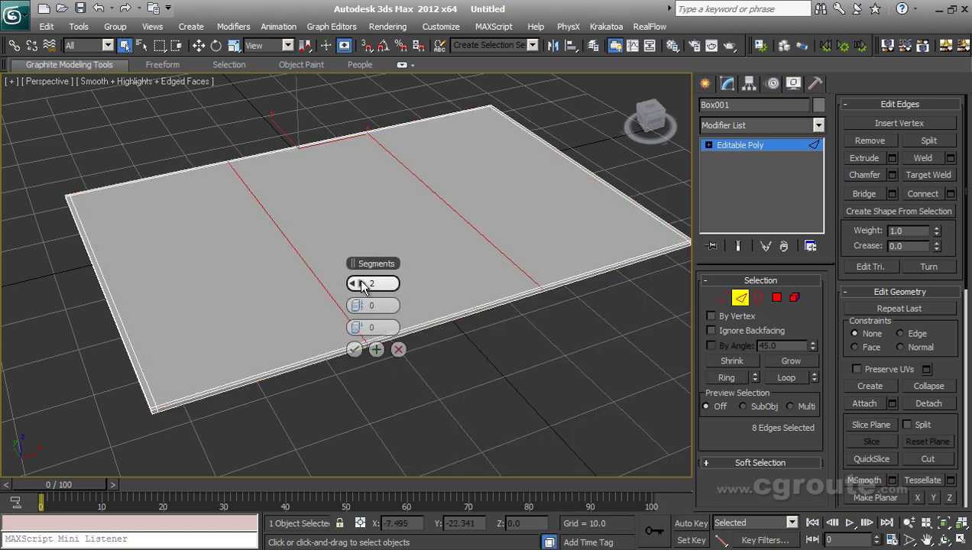
{"action": "left_click", "coordinate": [363, 284]}
{"action": "left_click", "coordinate": [362, 284]}
{"action": "left_click", "coordinate": [362, 285]}
{"action": "left_click", "coordinate": [354, 349]}
- Connect the ring of crosswise edges on the box with 3 segments and leave edge sub-object mode
{"action": "middle_click_drag", "start_coordinate": [304, 388], "coordinate": [395, 340], "text": "alt"}
{"action": "left_click", "coordinate": [417, 334]}
{"action": "left_click", "coordinate": [726, 377]}
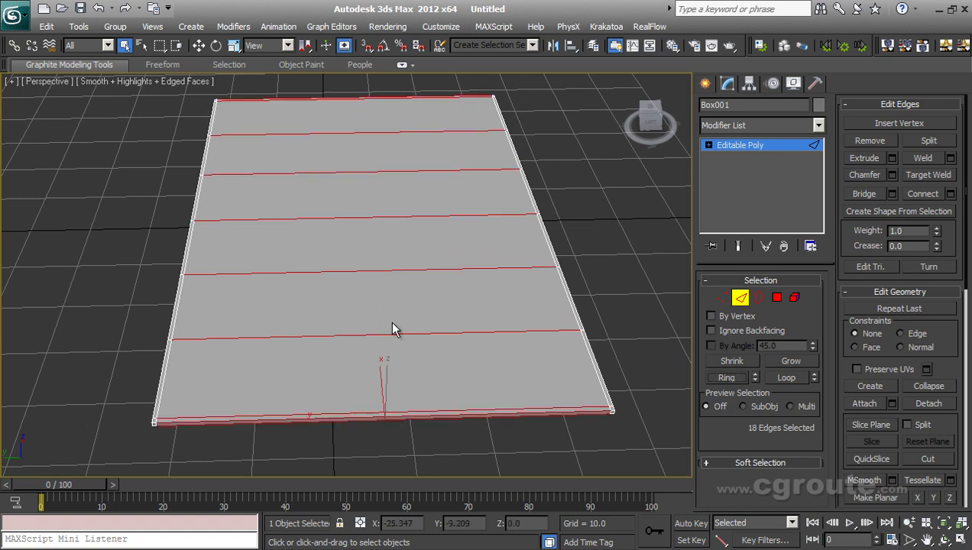
{"action": "right_click", "coordinate": [392, 329]}
{"action": "left_click", "coordinate": [232, 370]}
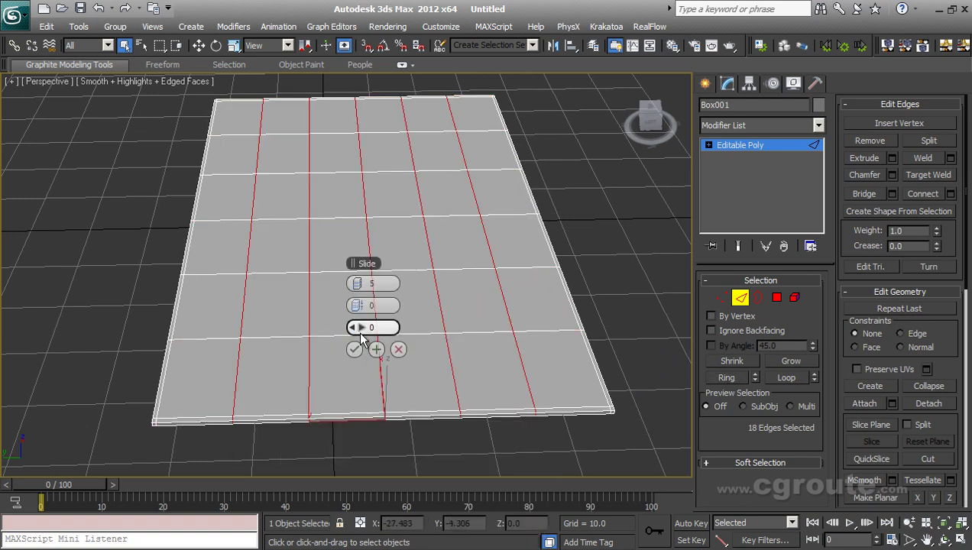
{"action": "mouse_move", "coordinate": [351, 283]}
{"action": "left_mouse_down"}
{"action": "mouse_move", "coordinate": [351, 294]}
{"action": "mouse_move", "coordinate": [351, 283]}
{"action": "left_mouse_up"}
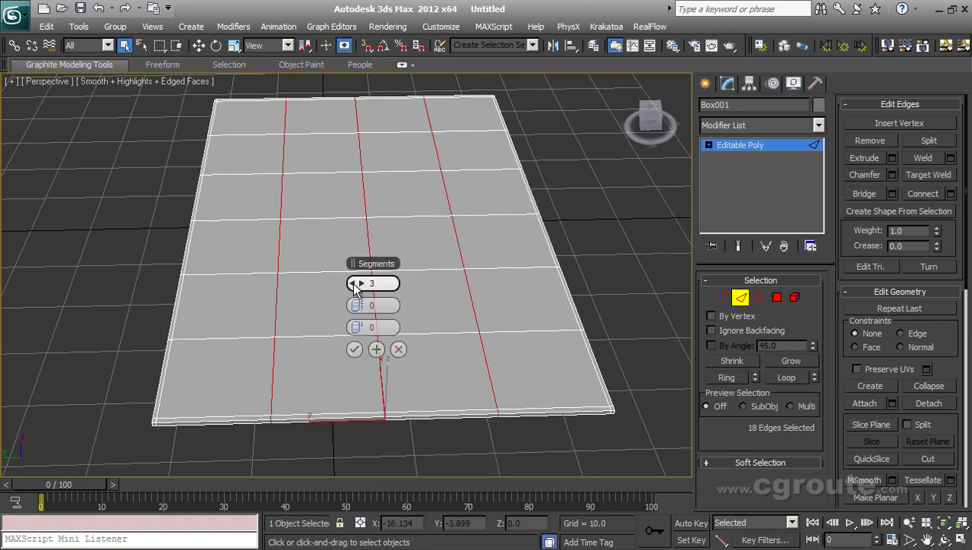
{"action": "left_click", "coordinate": [354, 359]}
{"action": "middle_click_drag", "start_coordinate": [426, 353], "coordinate": [399, 356], "text": "alt"}
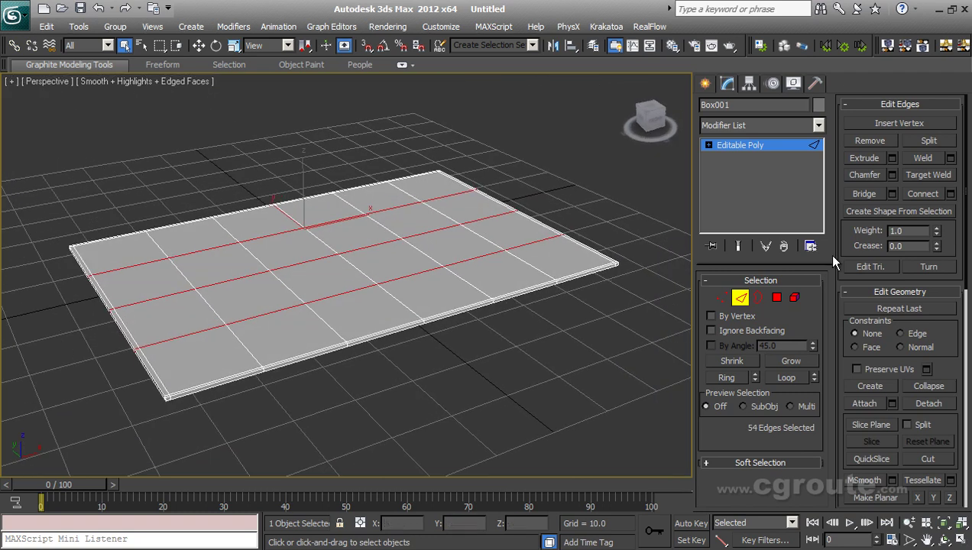
{"action": "left_click", "coordinate": [741, 298]}
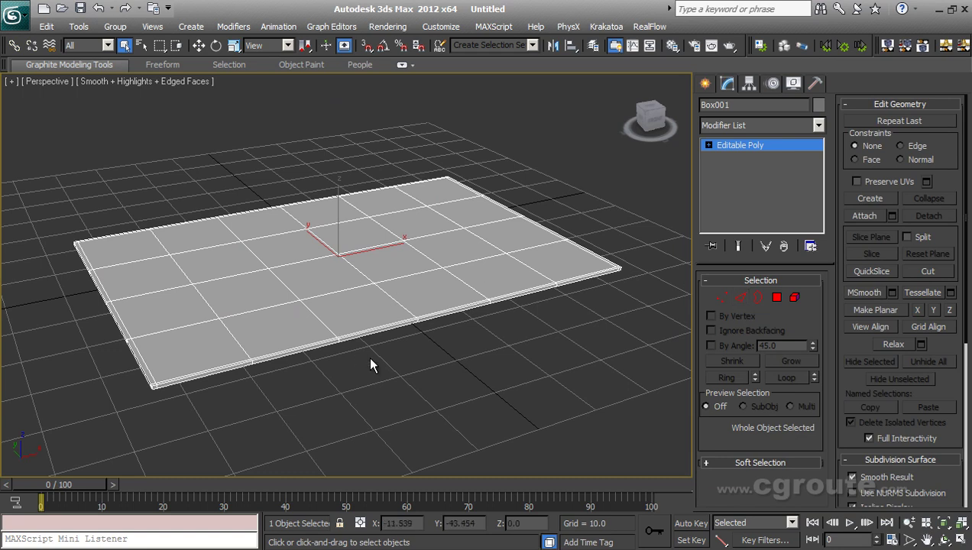
{"action": "middle_click_drag", "start_coordinate": [369, 359], "coordinate": [404, 365], "text": "alt"}
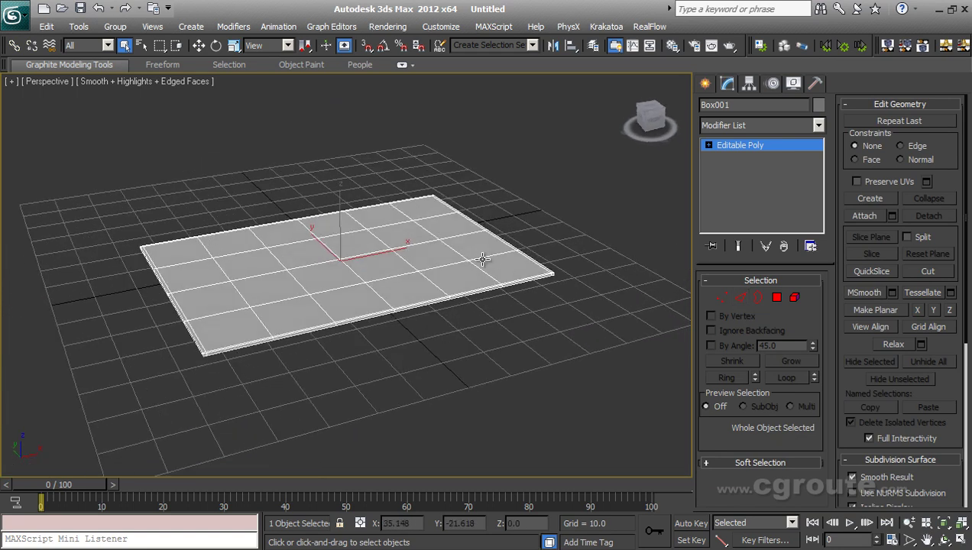
- Create a large, very thin box extending well beyond the gridded box on all sides and give it the dark grey object colour
{"action": "left_click", "coordinate": [705, 83]}
{"action": "left_click", "coordinate": [733, 181]}
{"action": "middle_click_drag", "start_coordinate": [386, 317], "coordinate": [382, 314], "text": "alt"}
{"action": "scroll", "coordinate": [380, 312], "scroll_direction": "down", "scroll_amount": 1}
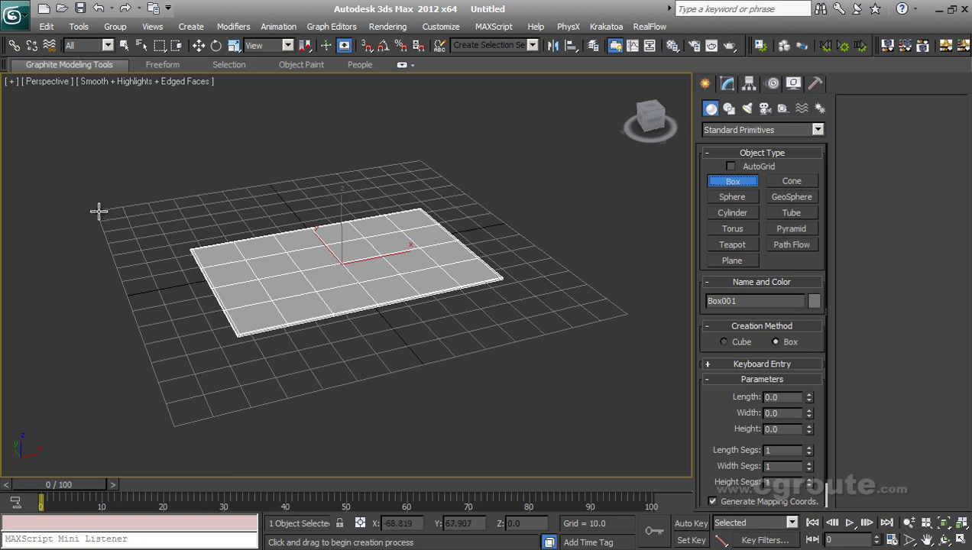
{"action": "left_click_drag", "start_coordinate": [87, 205], "coordinate": [680, 329]}
{"action": "left_click", "coordinate": [677, 328]}
{"action": "right_click", "coordinate": [662, 302]}
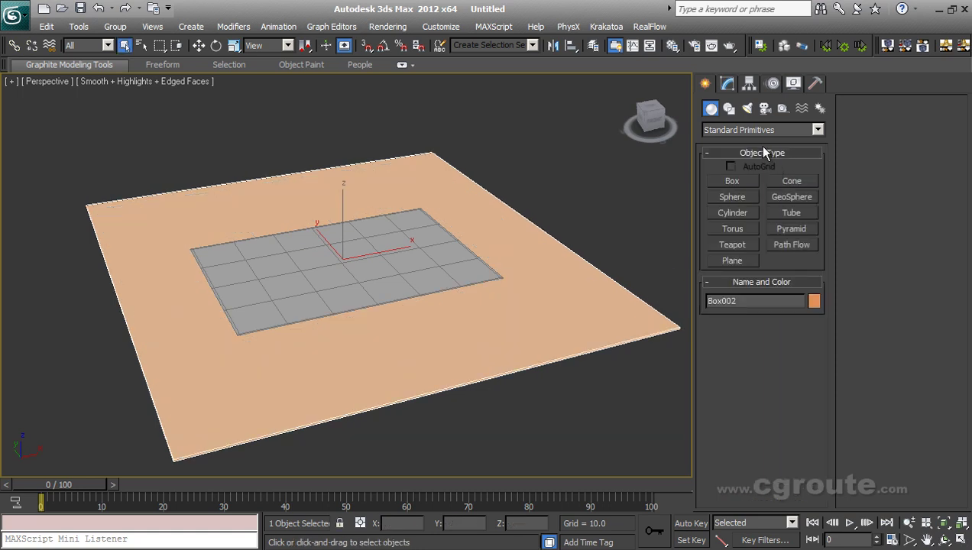
{"action": "left_click", "coordinate": [814, 301]}
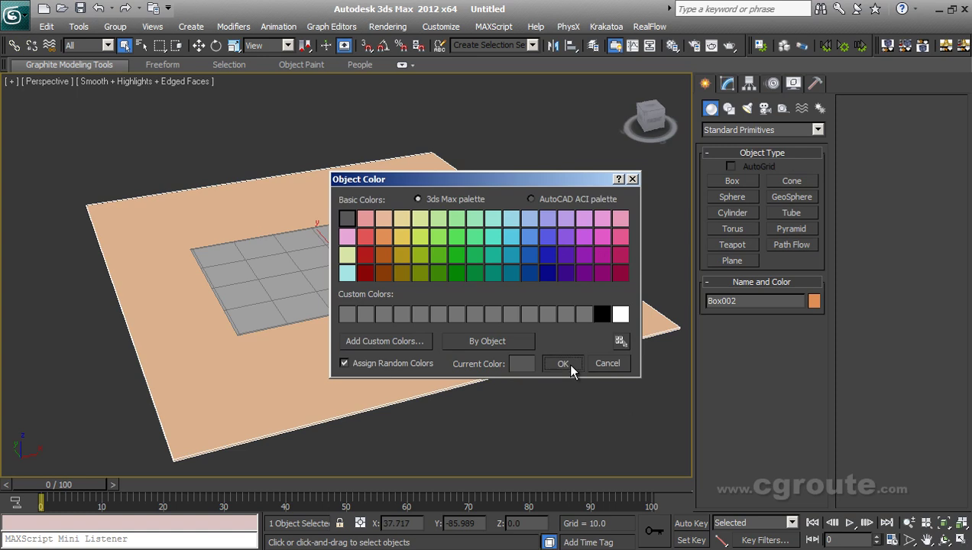
{"action": "left_click", "coordinate": [561, 363]}
- Select the gridded box and raise it vertically relative to the large thin box in the Front view
{"action": "left_click", "coordinate": [353, 289]}
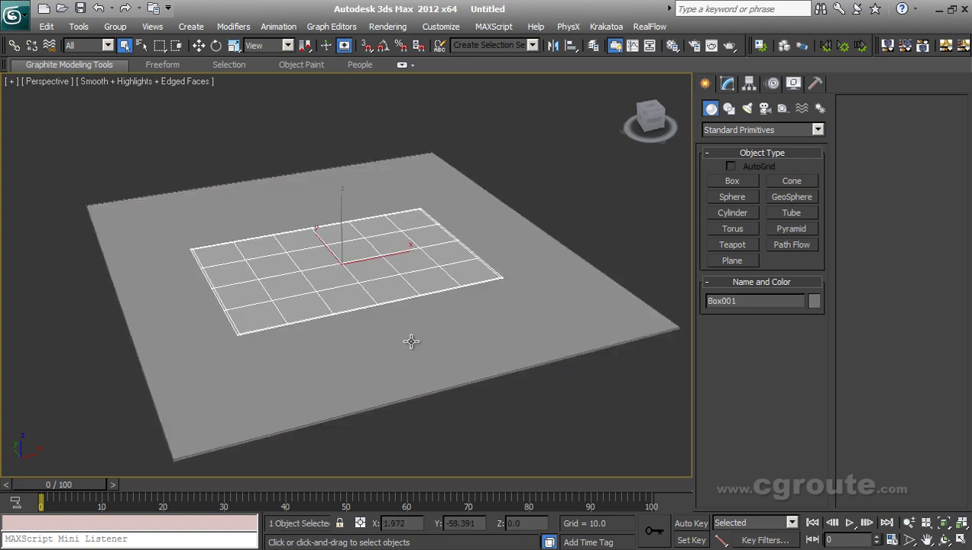
{"action": "middle_click_drag", "start_coordinate": [409, 347], "coordinate": [385, 309], "text": "alt"}
{"action": "scroll", "coordinate": [385, 308], "scroll_direction": "up", "scroll_amount": 3}
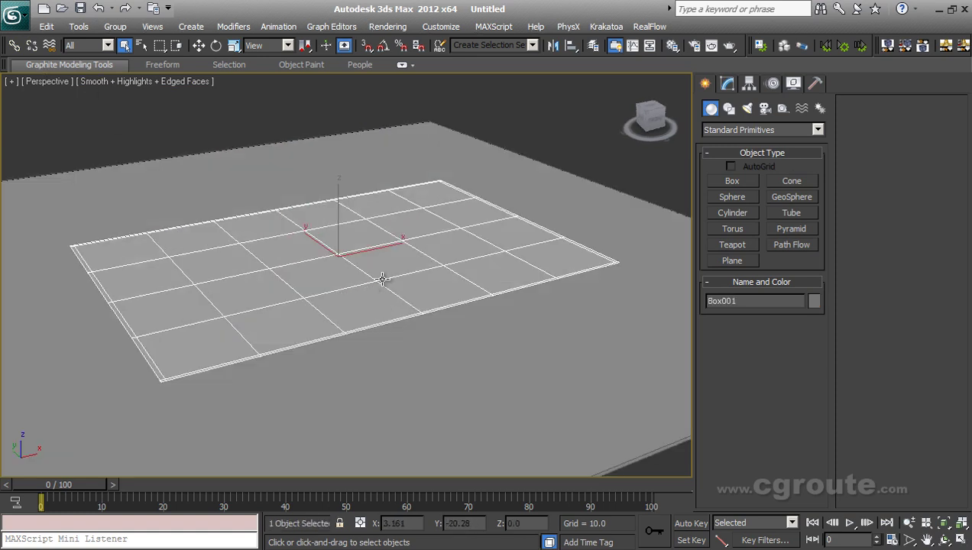
{"action": "key", "text": "alt+w"}
{"action": "right_click", "coordinate": [478, 256]}
{"action": "key", "text": "alt+w"}
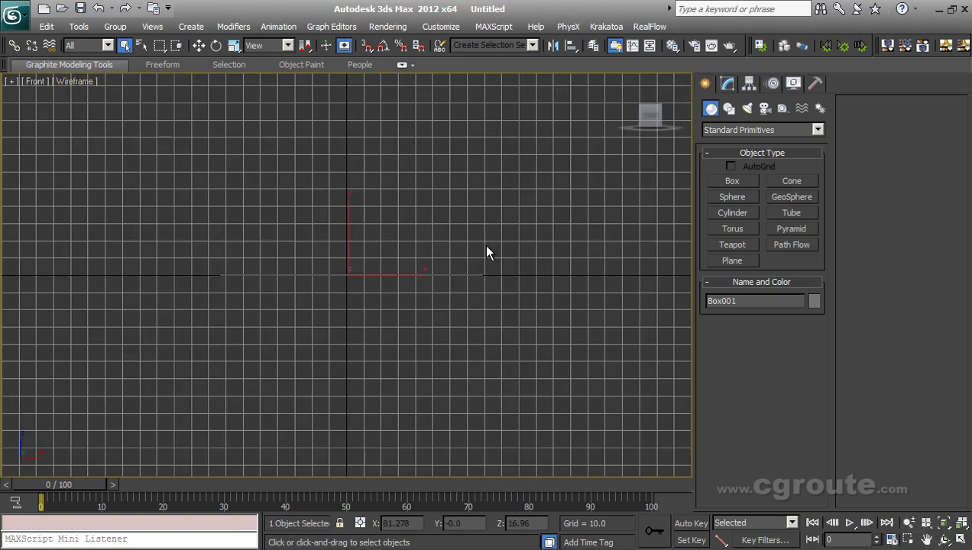
{"action": "middle_click_drag", "start_coordinate": [472, 285], "coordinate": [474, 309]}
{"action": "scroll", "coordinate": [475, 309], "scroll_direction": "up", "scroll_amount": 3}
{"action": "key", "text": "w"}
{"action": "middle_click_drag", "start_coordinate": [384, 369], "coordinate": [418, 351]}
{"action": "scroll", "coordinate": [419, 350], "scroll_direction": "up", "scroll_amount": 3}
{"action": "scroll", "coordinate": [418, 353], "scroll_direction": "up", "scroll_amount": 2}
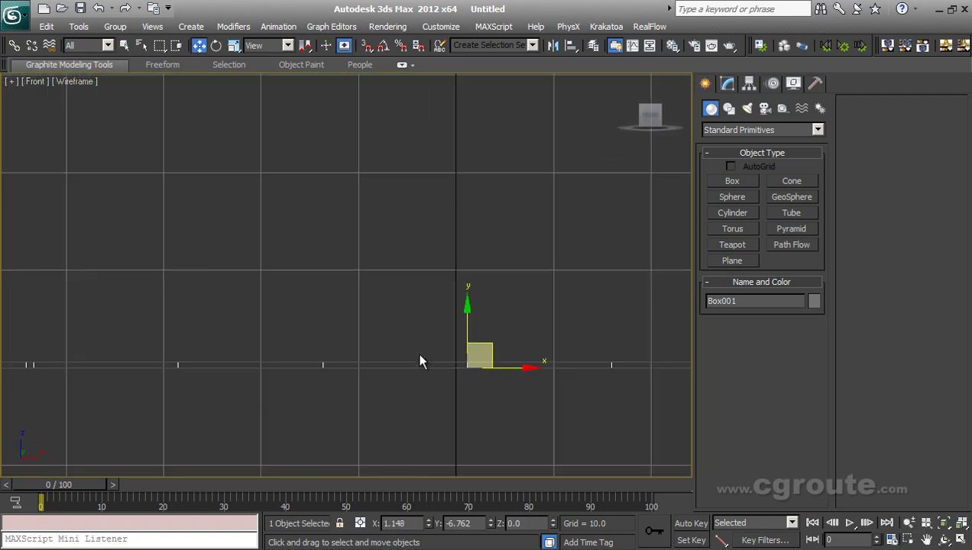
{"action": "key", "text": "g"}
{"action": "middle_click_drag", "start_coordinate": [477, 396], "coordinate": [468, 380]}
{"action": "left_click_drag", "start_coordinate": [459, 288], "coordinate": [459, 279]}
- Fine-tune the gridded box's height so its underside sits just above the large box's upper surface
{"action": "middle_click_drag", "start_coordinate": [552, 405], "coordinate": [444, 344]}
{"action": "scroll", "coordinate": [494, 370], "scroll_direction": "up", "scroll_amount": 3}
{"action": "scroll", "coordinate": [444, 344], "scroll_direction": "up", "scroll_amount": 1}
{"action": "middle_click_drag", "start_coordinate": [510, 352], "coordinate": [477, 364]}
{"action": "left_click_drag", "start_coordinate": [444, 271], "coordinate": [446, 290]}
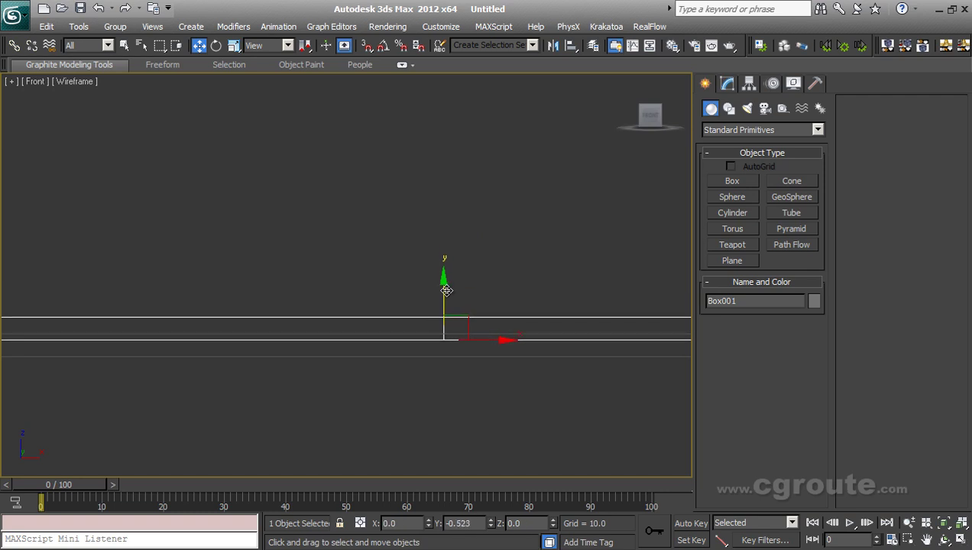
{"action": "left_click_drag", "start_coordinate": [447, 290], "coordinate": [446, 276]}
- Return to the Perspective view and rename the gridded box as pillow
{"action": "scroll", "coordinate": [469, 358], "scroll_direction": "down", "scroll_amount": 5}
{"action": "key", "text": "alt+w"}
{"action": "right_click", "coordinate": [467, 362]}
{"action": "key", "text": "alt+w"}
{"action": "left_click", "coordinate": [754, 300]}
{"action": "type", "text": "pillow"}
- Select the large thin box and rename it as floor
{"action": "left_click", "coordinate": [675, 356]}
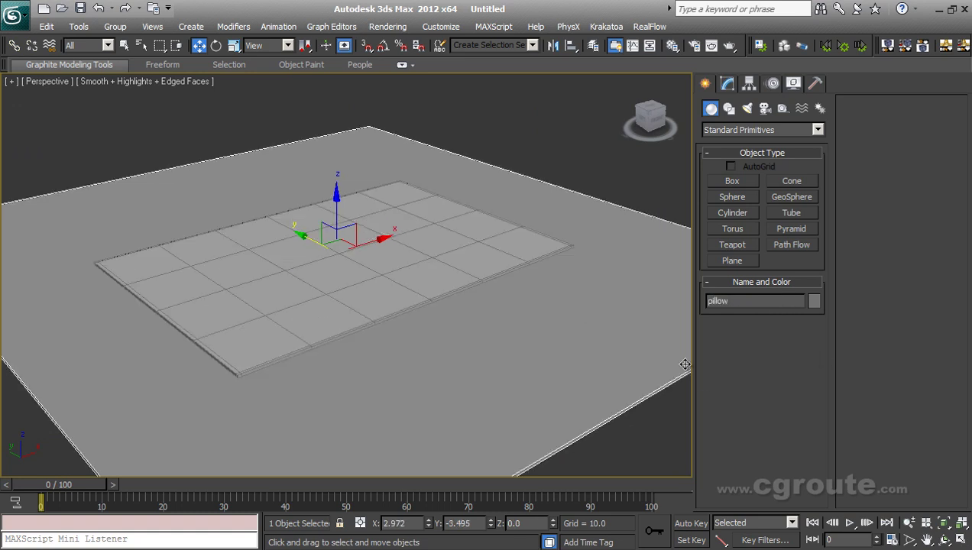
{"action": "key", "text": "BackSpace"}
{"action": "type", "text": "floor"}
{"action": "scroll", "coordinate": [359, 247], "scroll_direction": "down", "scroll_amount": 1}
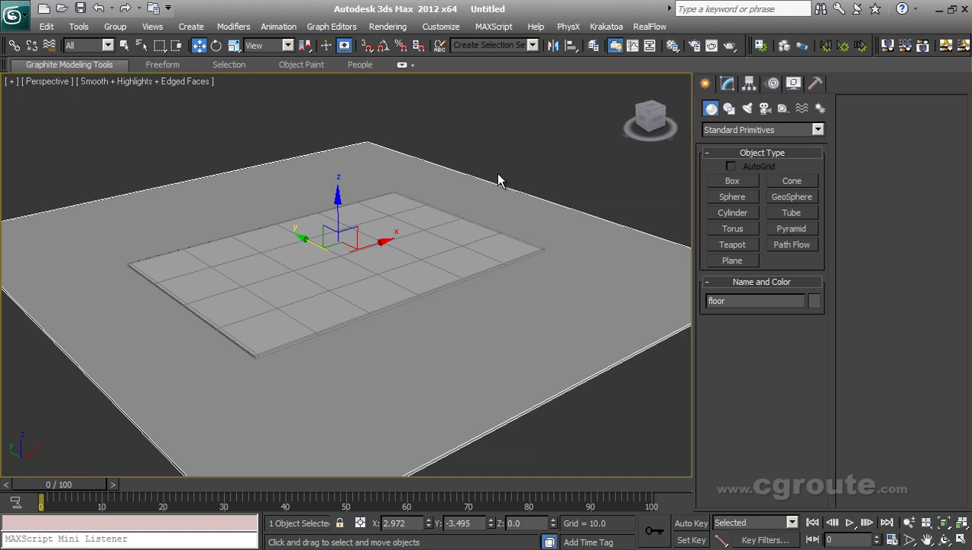
- Select the pillow and the floor together and apply a Cloth modifier to both
{"action": "left_click_drag", "start_coordinate": [533, 147], "coordinate": [464, 389]}
{"action": "left_click", "coordinate": [818, 130]}
{"action": "left_click", "coordinate": [727, 83]}
{"action": "left_click", "coordinate": [730, 127]}
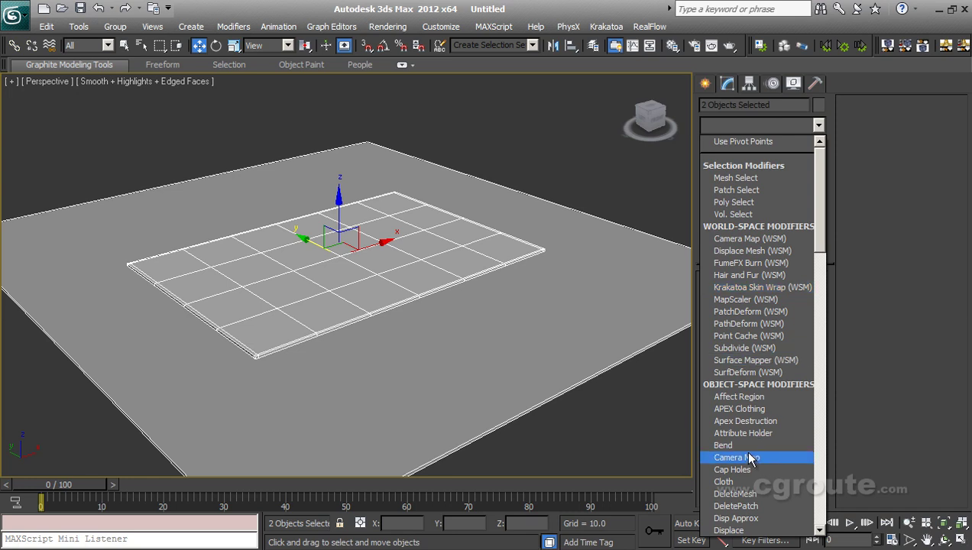
{"action": "left_click", "coordinate": [726, 481]}
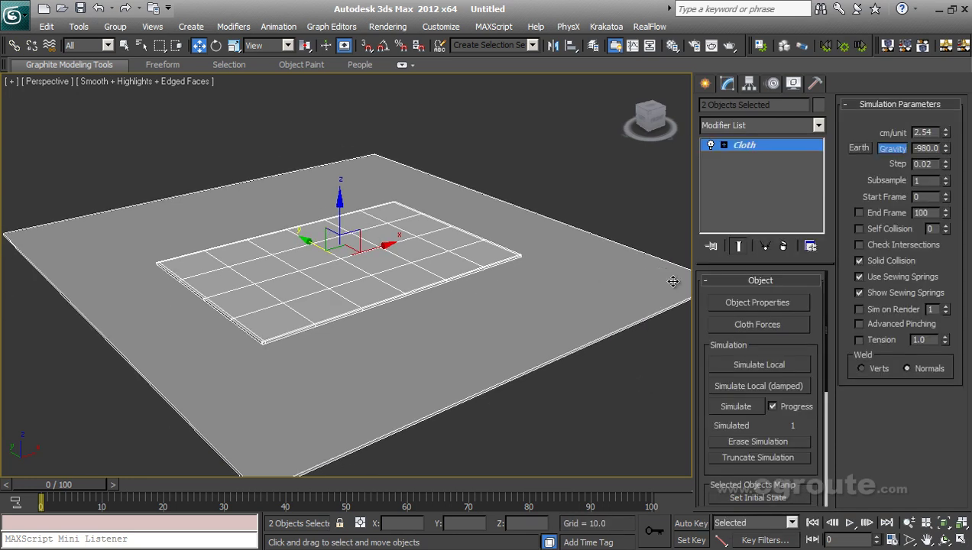
- In the Cloth object properties, define the pillow as Cloth and the floor as a Collision Object
{"action": "middle_click_drag", "start_coordinate": [567, 302], "coordinate": [526, 288]}
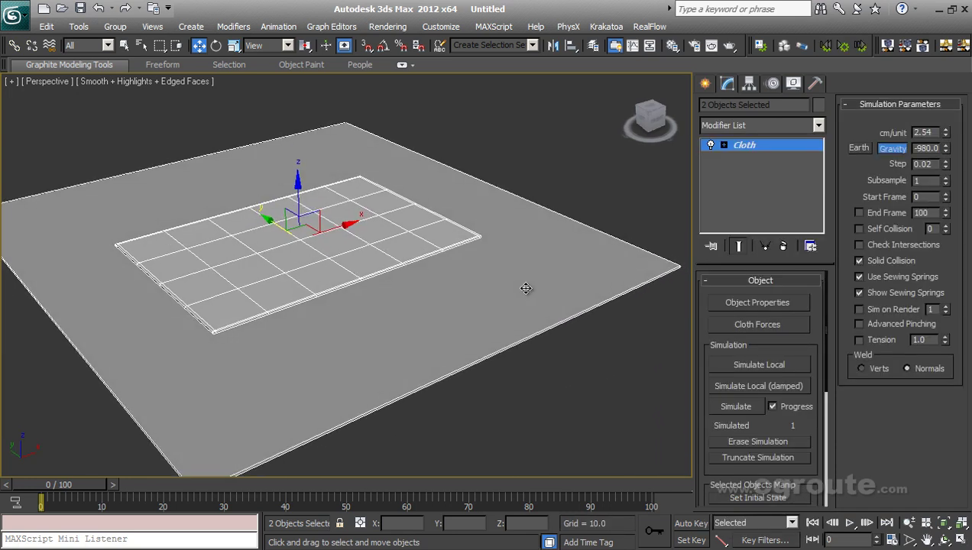
{"action": "left_click", "coordinate": [756, 309]}
{"action": "left_click_drag", "start_coordinate": [459, 10], "coordinate": [695, 9]}
{"action": "left_click", "coordinate": [570, 80]}
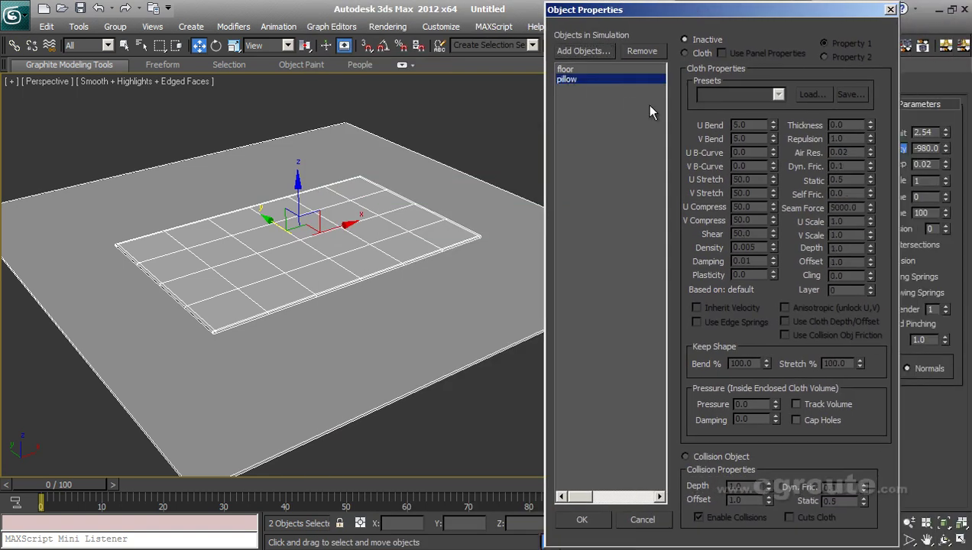
{"action": "left_click", "coordinate": [686, 54]}
{"action": "left_click", "coordinate": [572, 69]}
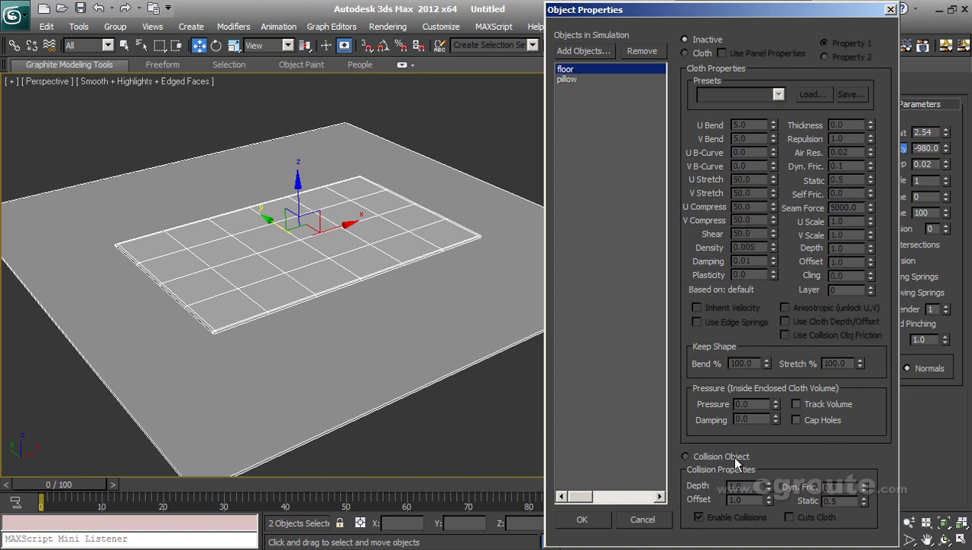
{"action": "left_click", "coordinate": [705, 459]}
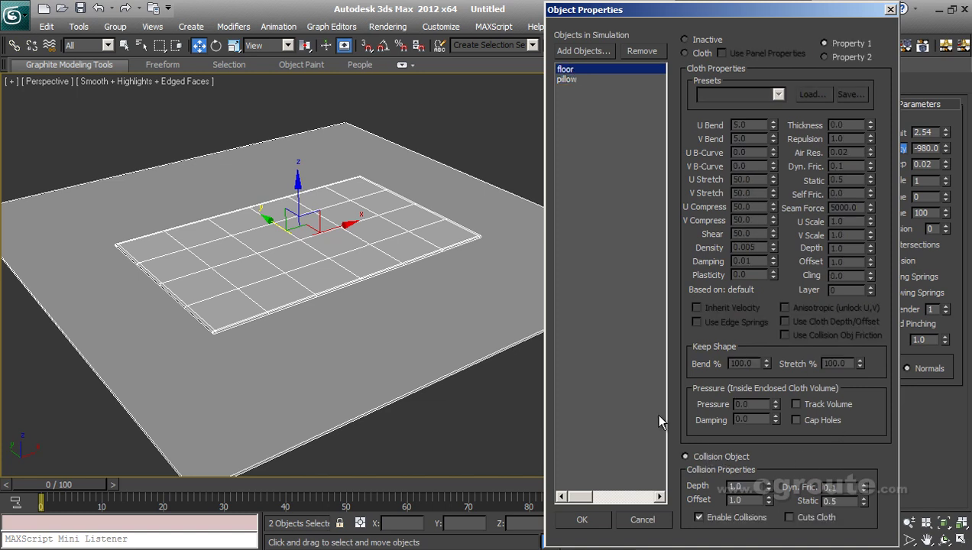
- Set the pillow's cloth Pressure to 60 and accept the object properties
{"action": "left_click", "coordinate": [585, 80]}
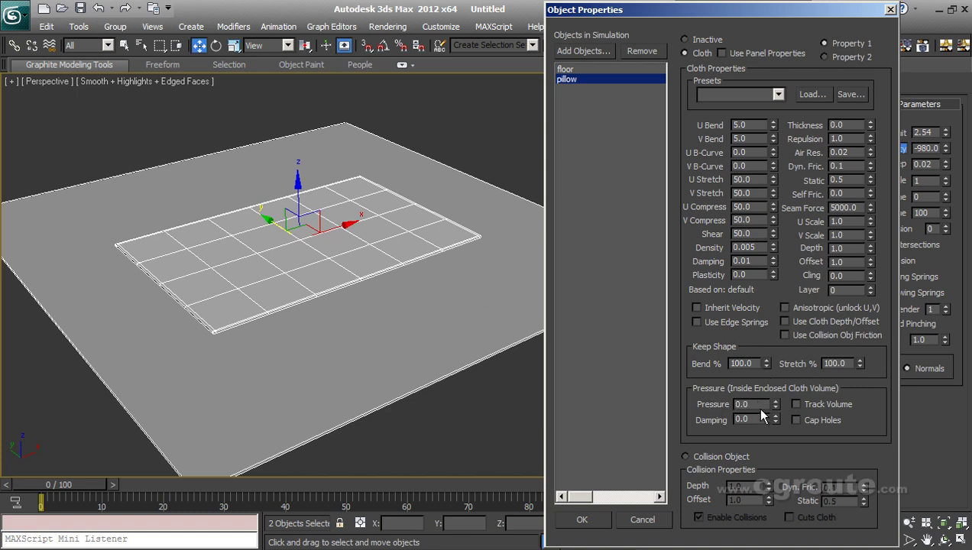
{"action": "left_click_drag", "start_coordinate": [750, 405], "coordinate": [722, 407]}
{"action": "left_click", "coordinate": [603, 522]}
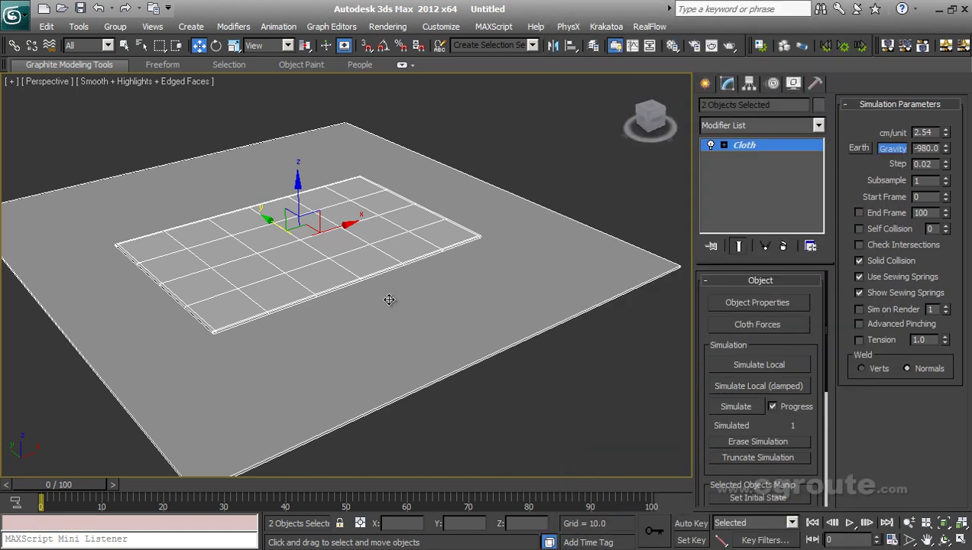
- Run the cloth simulation, inspect the inflated pillow and erase the simulation
{"action": "middle_click_drag", "start_coordinate": [476, 397], "coordinate": [472, 387], "text": "alt"}
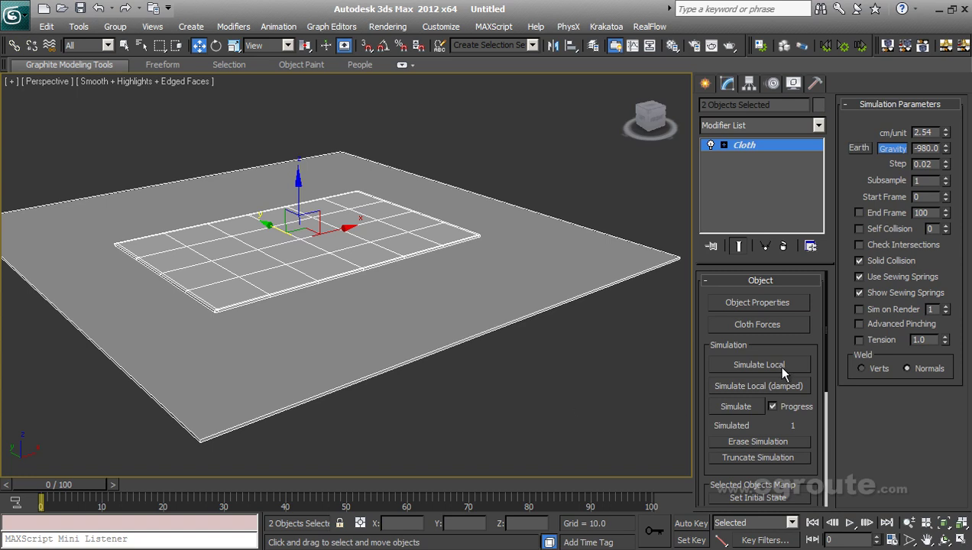
{"action": "left_click", "coordinate": [736, 406]}
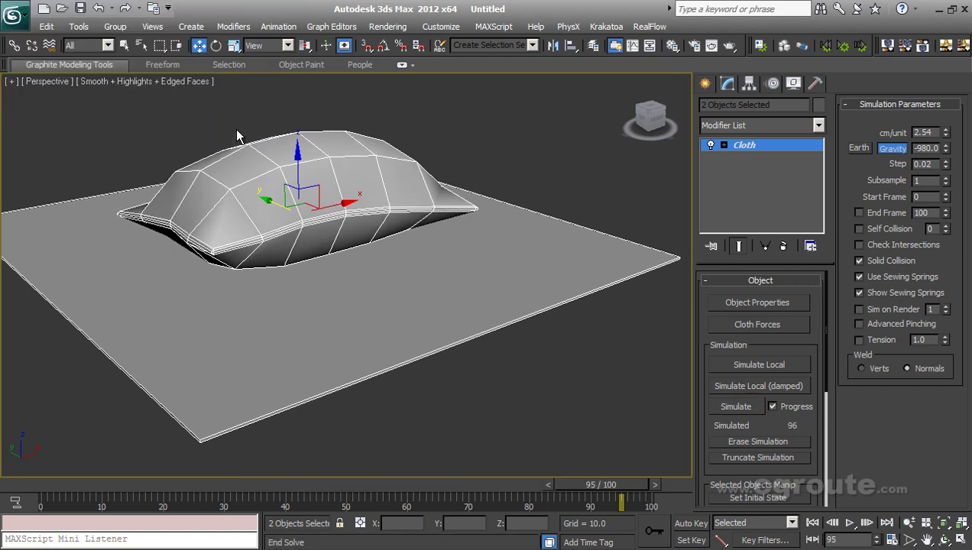
{"action": "mouse_move", "coordinate": [502, 361]}
{"action": "middle_mouse_down", "text": "alt"}
{"action": "mouse_move", "coordinate": [517, 349]}
{"action": "mouse_move", "coordinate": [446, 346]}
{"action": "mouse_move", "coordinate": [491, 327]}
{"action": "mouse_move", "coordinate": [456, 351]}
{"action": "mouse_move", "coordinate": [465, 371]}
{"action": "mouse_move", "coordinate": [530, 363]}
{"action": "mouse_move", "coordinate": [520, 363]}
{"action": "middle_mouse_up", "text": "alt"}
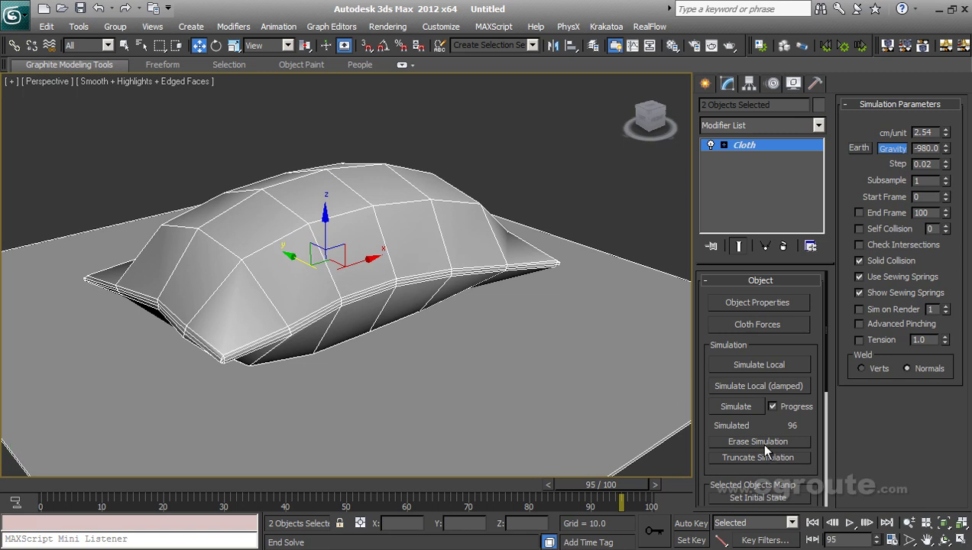
{"action": "left_click", "coordinate": [753, 443]}
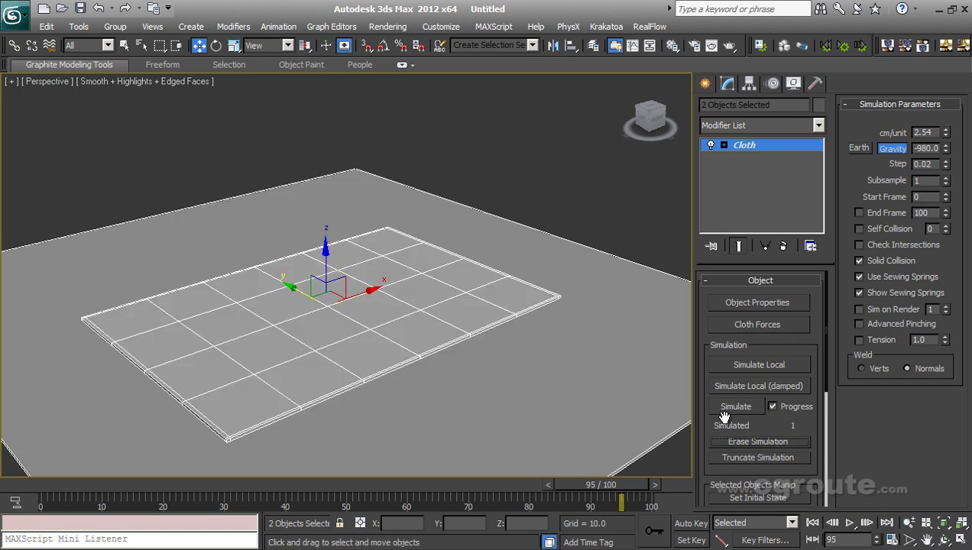
- Set the pillow's cloth Pressure to 30 in the object properties
{"action": "left_click", "coordinate": [738, 300]}
{"action": "left_click", "coordinate": [340, 78]}
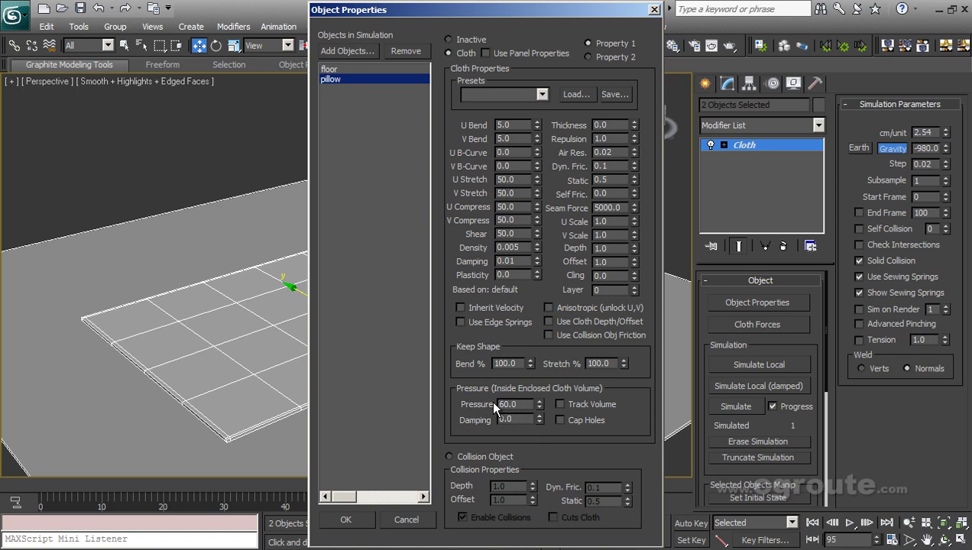
{"action": "type", "text": "30.0"}
{"action": "left_click", "coordinate": [372, 522]}
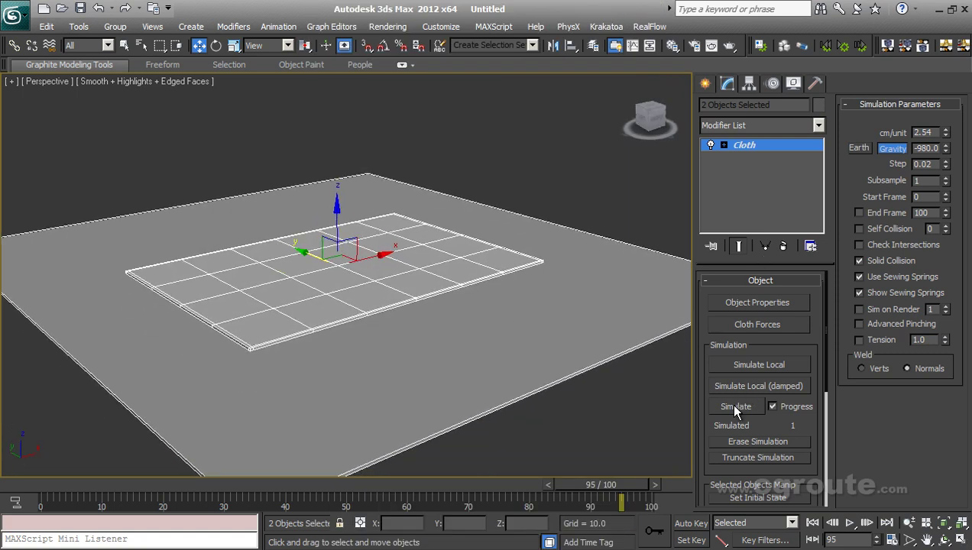
- Run the cloth simulation again, stop it at frame 79 and inspect the inflated pillow
{"action": "left_click", "coordinate": [735, 407]}
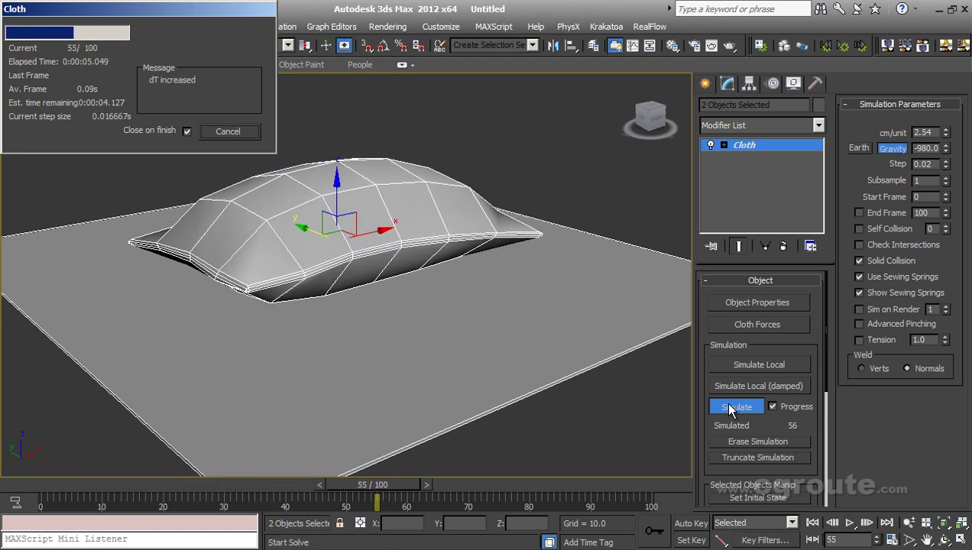
{"action": "left_click", "coordinate": [240, 134]}
{"action": "middle_click_drag", "start_coordinate": [264, 160], "coordinate": [455, 343], "text": "alt"}
- Try applying TurboSmooth to the pillow and floor together, and delete the modifier from the stack
{"action": "left_click", "coordinate": [748, 130]}
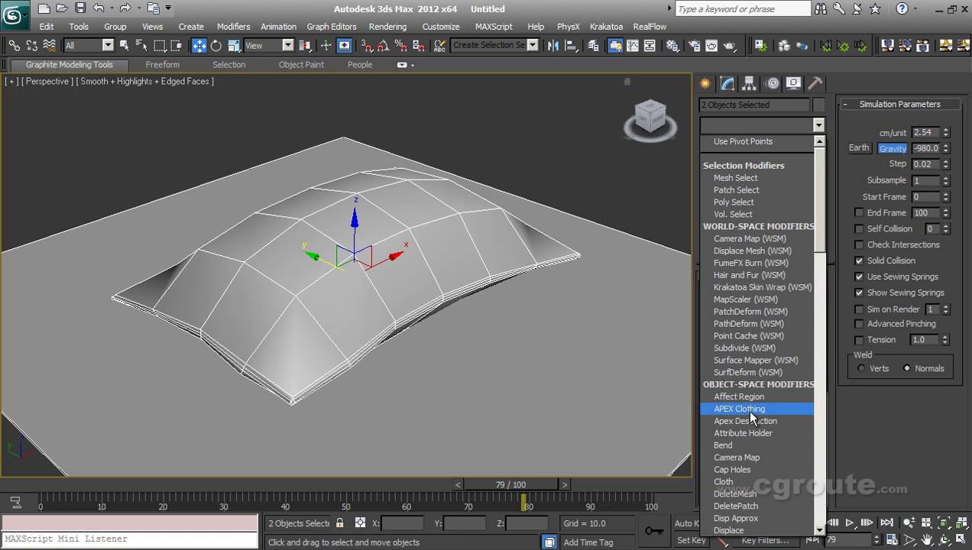
{"action": "key", "text": "t"}
{"action": "left_click", "coordinate": [739, 337]}
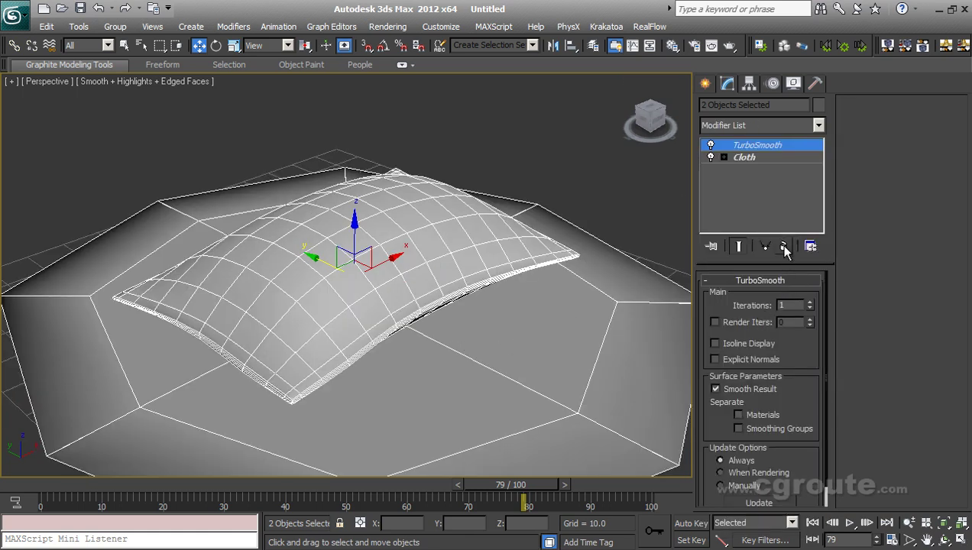
{"action": "left_click", "coordinate": [783, 246]}
- Select only the pillow, apply a TurboSmooth modifier to it and set its Iterations to 2
{"action": "left_click", "coordinate": [545, 160]}
{"action": "left_click", "coordinate": [380, 259]}
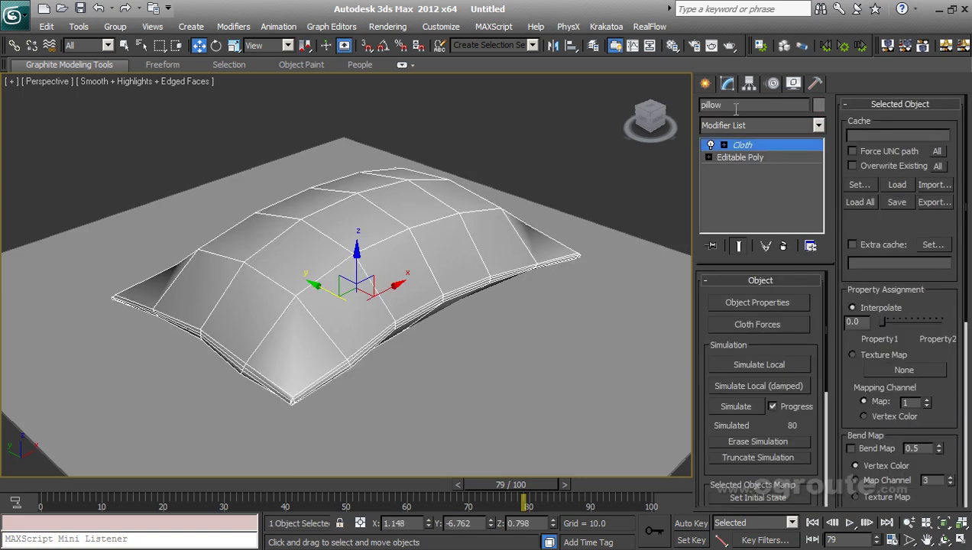
{"action": "left_click", "coordinate": [749, 126]}
{"action": "key", "text": "t"}
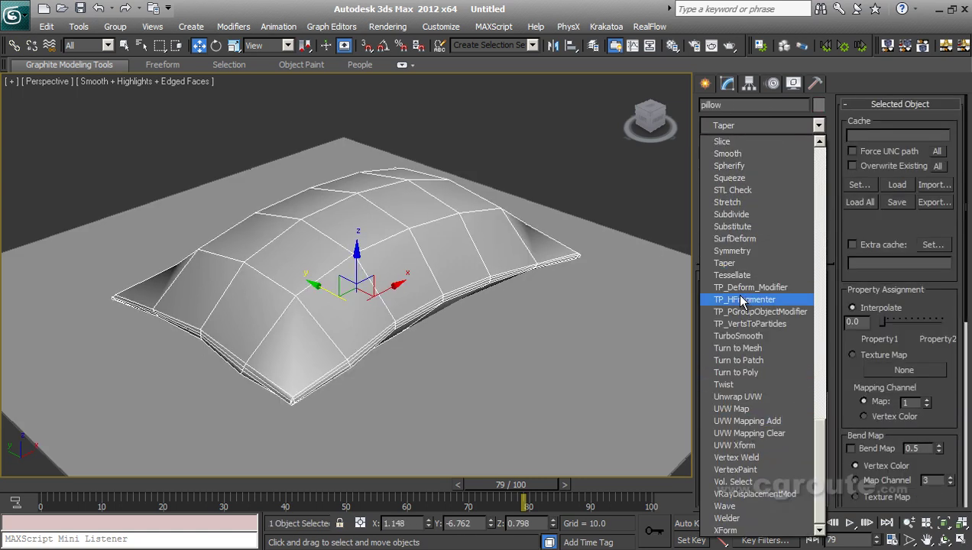
{"action": "left_click", "coordinate": [747, 337]}
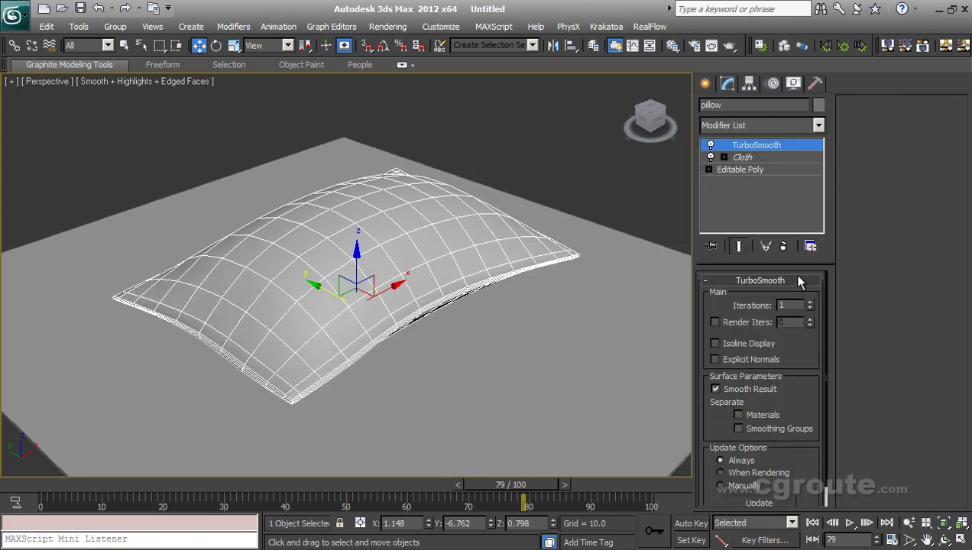
{"action": "left_click", "coordinate": [811, 304]}
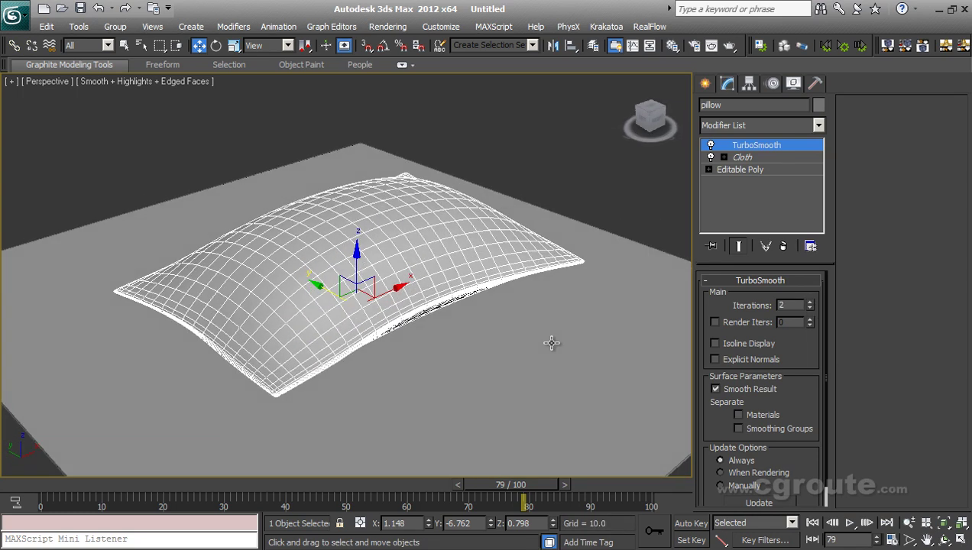
- Add a Displace modifier to the pillow above TurboSmooth
{"action": "left_click", "coordinate": [768, 125]}
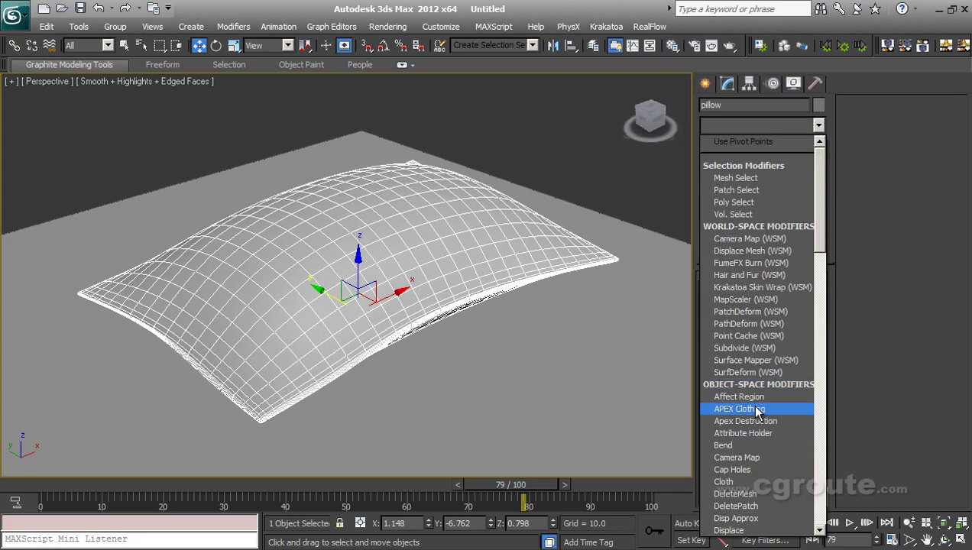
{"action": "scroll", "coordinate": [755, 434], "scroll_direction": "down", "scroll_amount": 9}
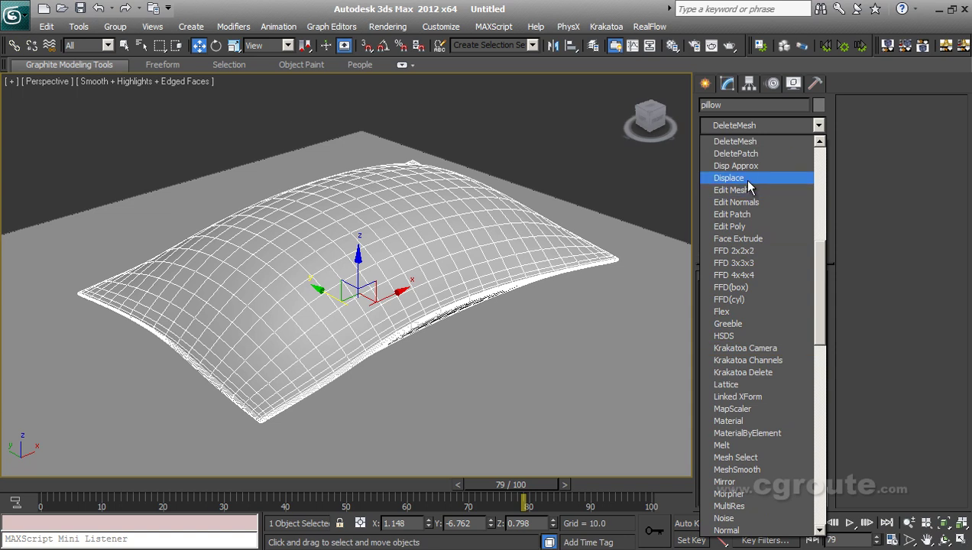
{"action": "left_click", "coordinate": [743, 178]}
- Assign a Noise map to the image Map slot of the pillow's Displace modifier
{"action": "middle_click_drag", "start_coordinate": [449, 412], "coordinate": [464, 381], "text": "alt"}
{"action": "left_click", "coordinate": [749, 352]}
{"action": "scroll", "coordinate": [803, 363], "scroll_direction": "down", "scroll_amount": 3}
{"action": "left_click", "coordinate": [795, 403]}
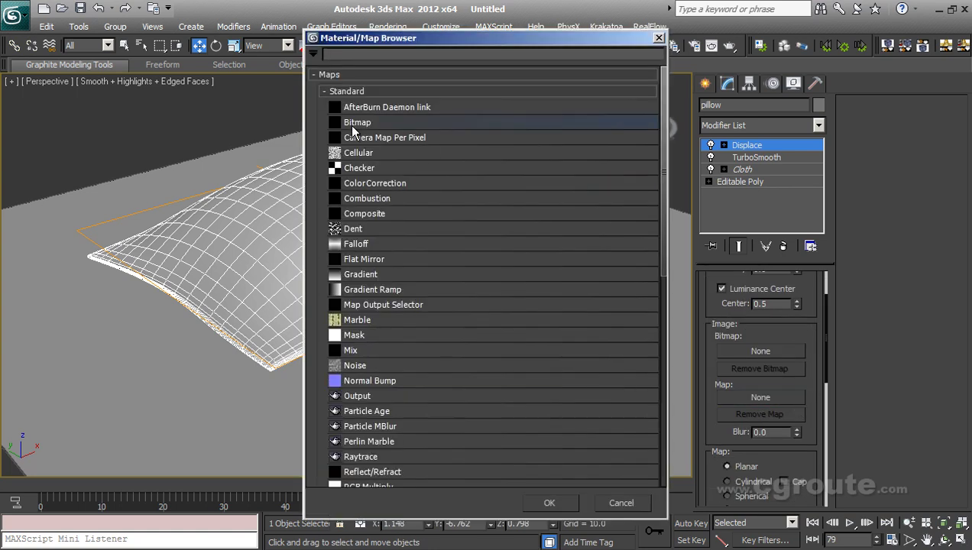
{"action": "double_click", "coordinate": [362, 369]}
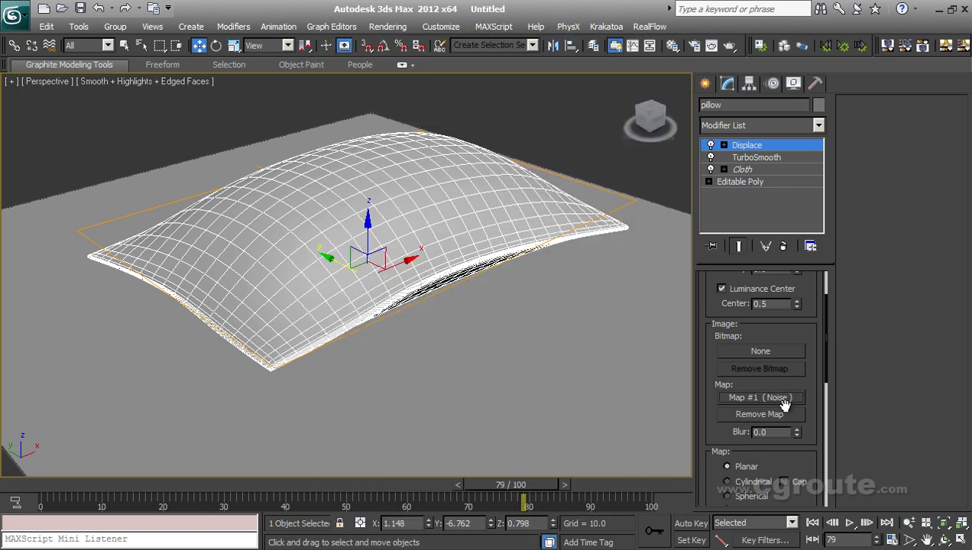
- Place an instance of the Displace modifier's Noise map in an unused Material Editor sample slot
{"action": "key", "text": "m"}
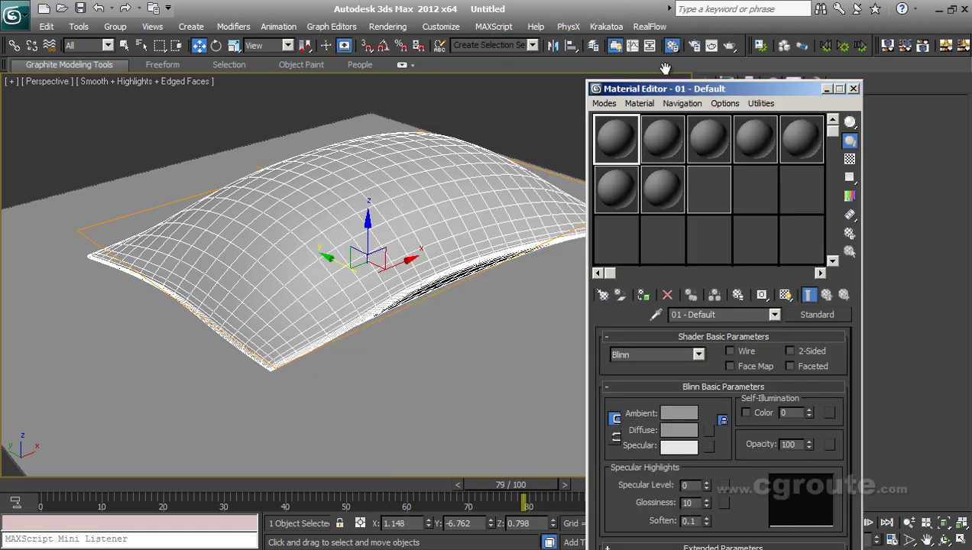
{"action": "left_click_drag", "start_coordinate": [615, 86], "coordinate": [393, 16]}
{"action": "left_click_drag", "start_coordinate": [505, 23], "coordinate": [481, 21]}
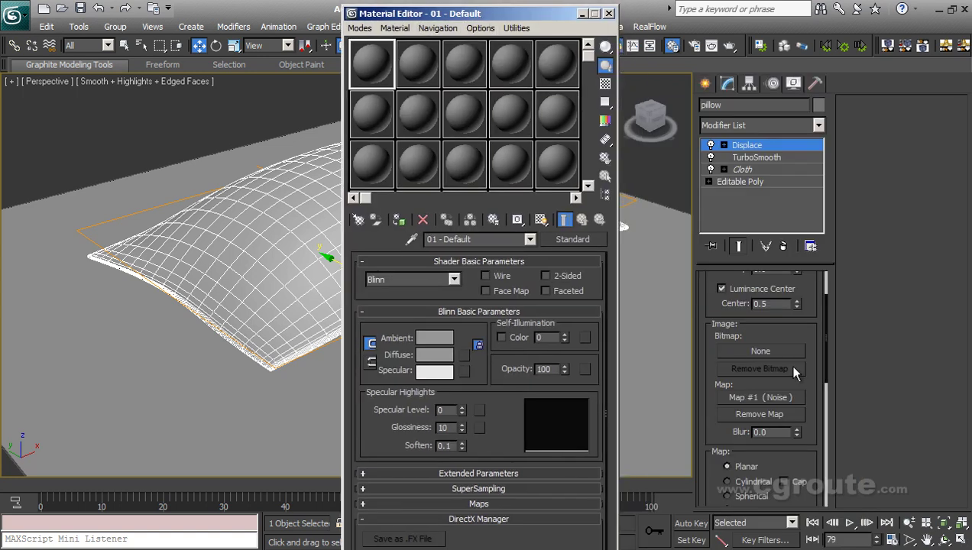
{"action": "left_click_drag", "start_coordinate": [770, 405], "coordinate": [468, 168]}
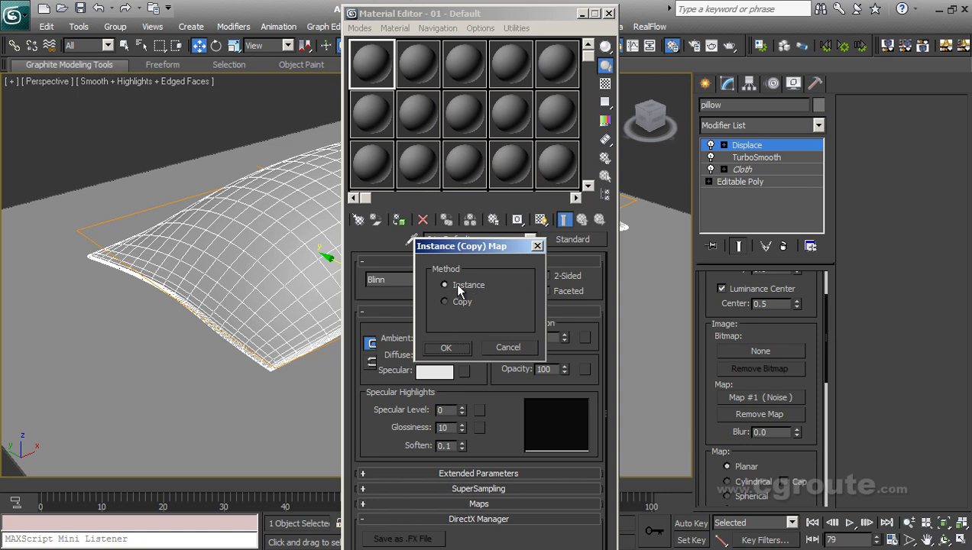
{"action": "left_click", "coordinate": [446, 349]}
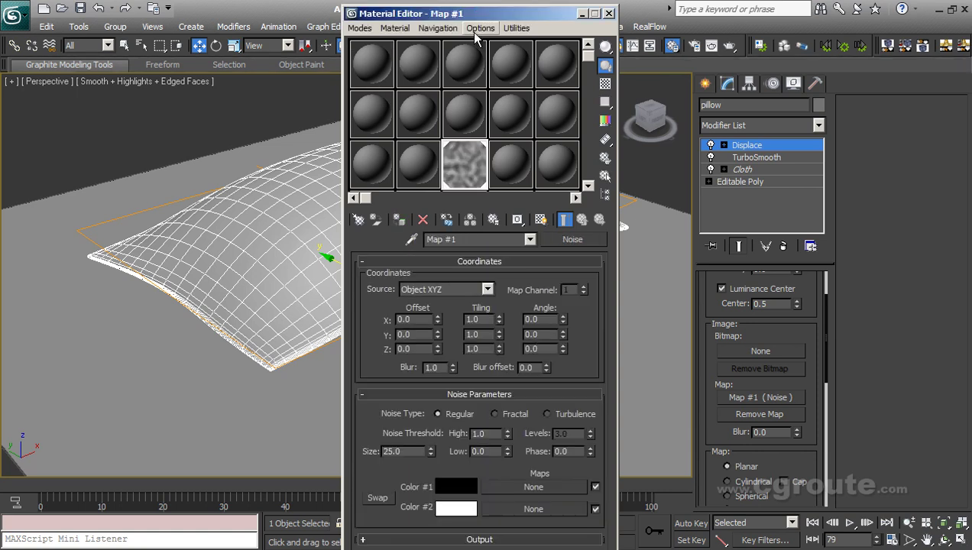
- Raise the Displace modifier's Strength to about 6.6 to deform the pillow with the Noise map
{"action": "left_click_drag", "start_coordinate": [468, 19], "coordinate": [433, 380]}
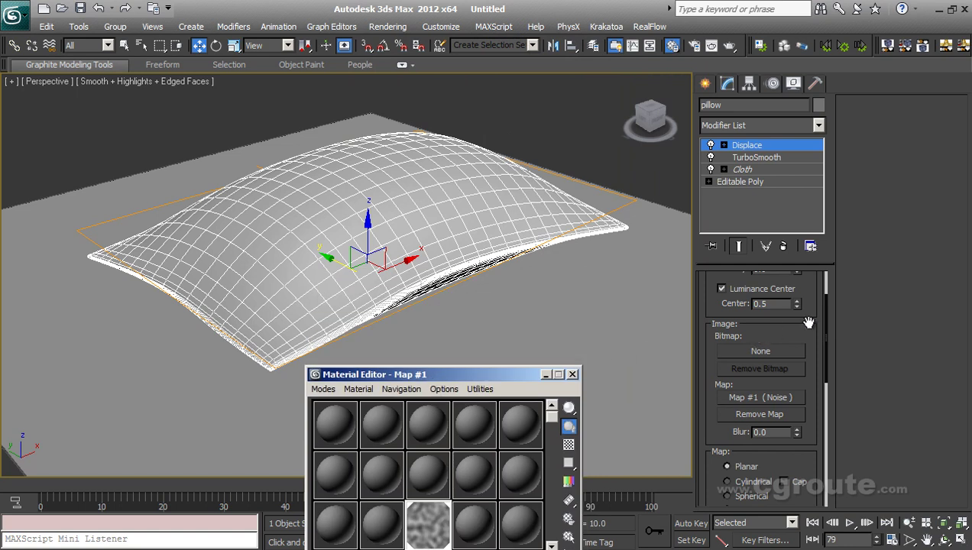
{"action": "left_click_drag", "start_coordinate": [813, 320], "coordinate": [801, 398]}
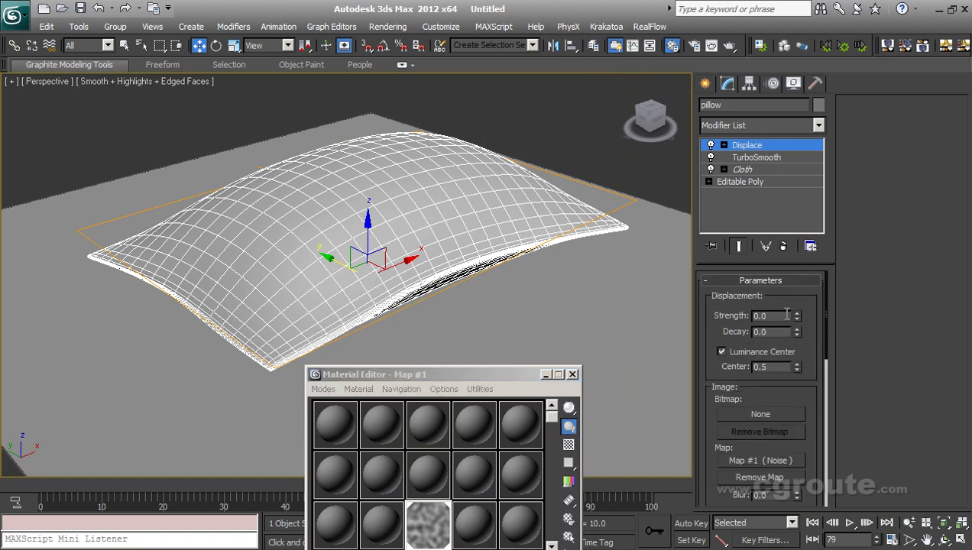
{"action": "left_click_drag", "start_coordinate": [797, 319], "coordinate": [805, 203]}
{"action": "left_click_drag", "start_coordinate": [798, 322], "coordinate": [798, 220]}
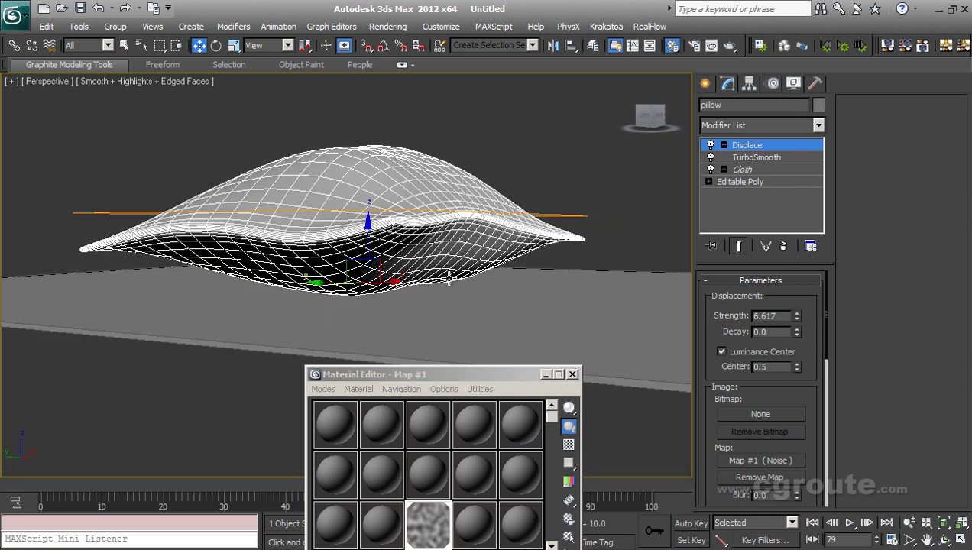
{"action": "middle_click_drag", "start_coordinate": [449, 280], "coordinate": [531, 318], "text": "alt"}
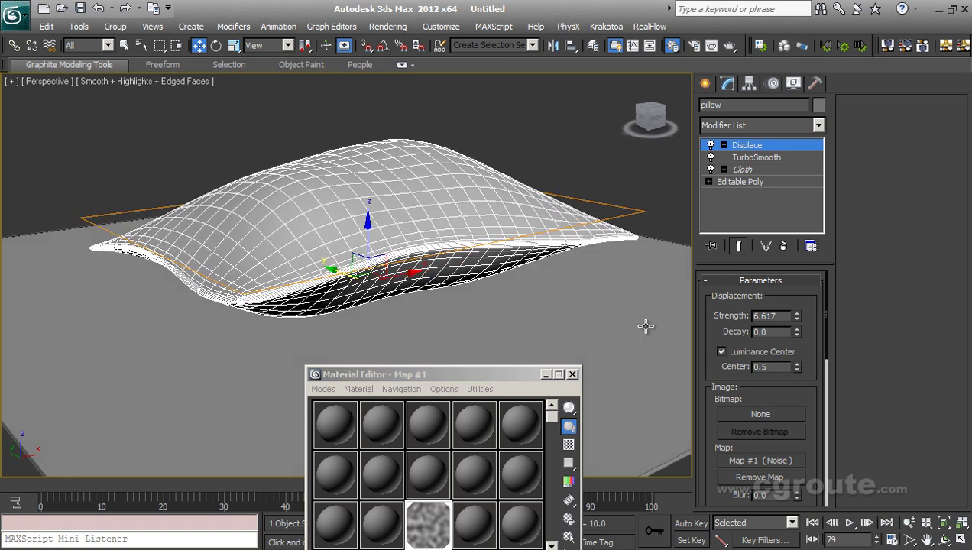
- Set the Noise map's Size to 10 to make finer wrinkles across the pillow
{"action": "left_click_drag", "start_coordinate": [462, 371], "coordinate": [703, 89]}
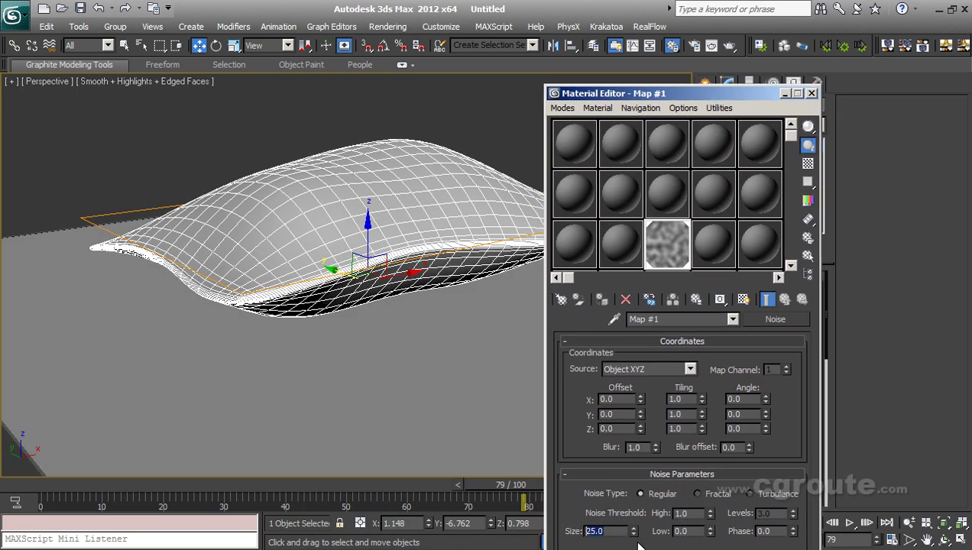
{"action": "type", "text": "10"}
{"action": "key", "text": "Return"}
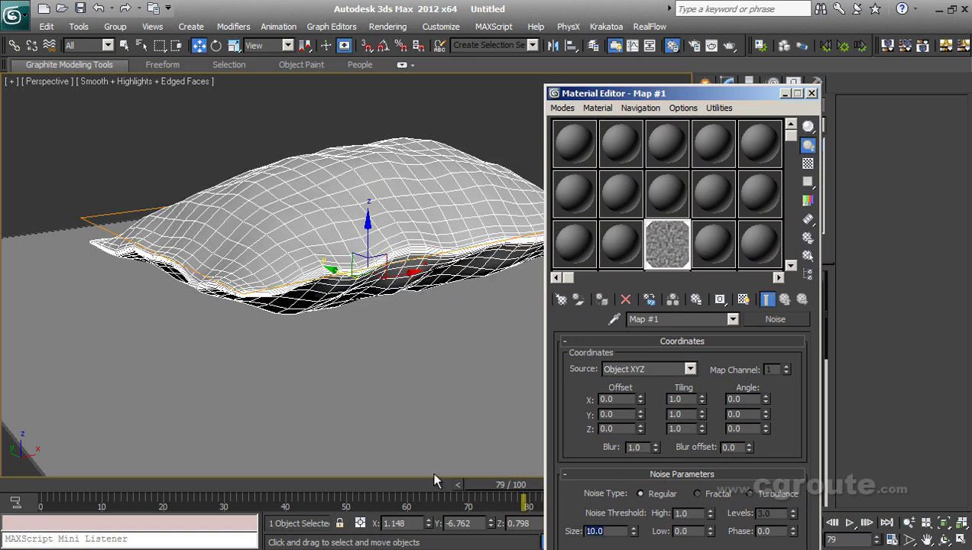
{"action": "middle_click_drag", "start_coordinate": [416, 320], "coordinate": [471, 269], "text": "alt"}
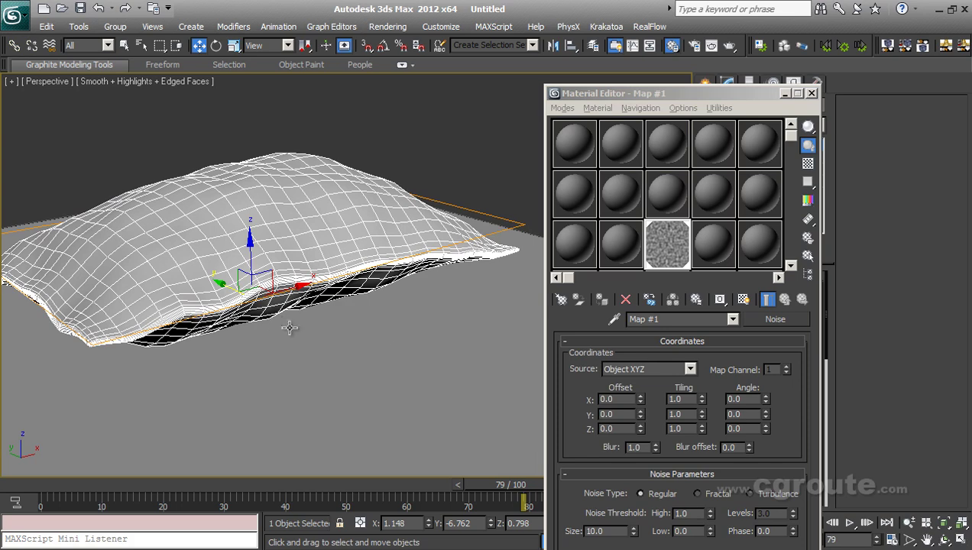
{"action": "mouse_move", "coordinate": [353, 341]}
{"action": "middle_mouse_down", "text": "alt"}
{"action": "mouse_move", "coordinate": [347, 351]}
{"action": "mouse_move", "coordinate": [354, 330]}
{"action": "mouse_move", "coordinate": [373, 349]}
{"action": "mouse_move", "coordinate": [360, 344]}
{"action": "middle_mouse_up", "text": "alt"}
- Close the Material Editor and reduce the Displace modifier's Strength to about 4.9
{"action": "left_click", "coordinate": [811, 93]}
{"action": "left_click_drag", "start_coordinate": [798, 318], "coordinate": [813, 333]}
{"action": "middle_click_drag", "start_coordinate": [527, 354], "coordinate": [512, 378], "text": "alt"}
{"action": "middle_click_drag", "start_coordinate": [512, 378], "coordinate": [625, 242]}
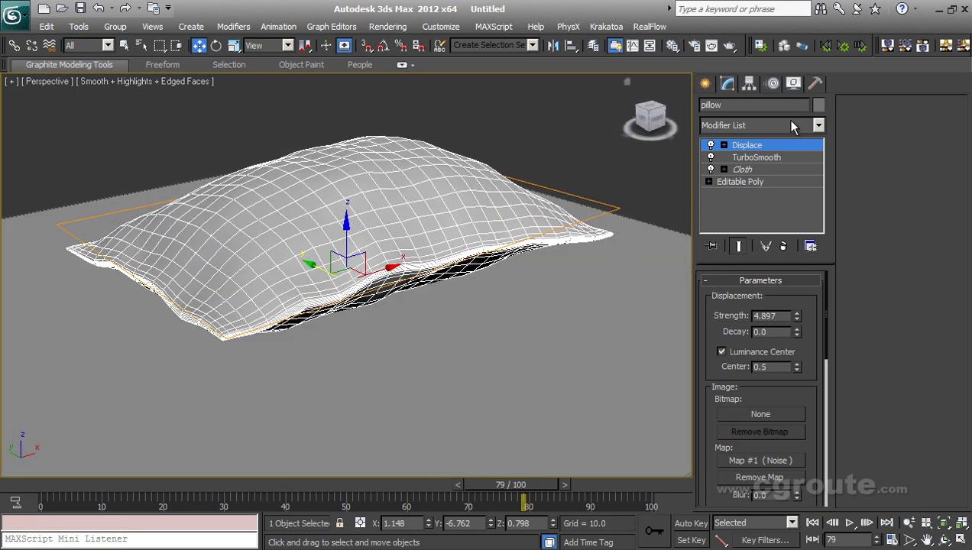
- Add a second TurboSmooth modifier above Displace on the pillow and turn off the edged-faces display
{"action": "left_click", "coordinate": [757, 127]}
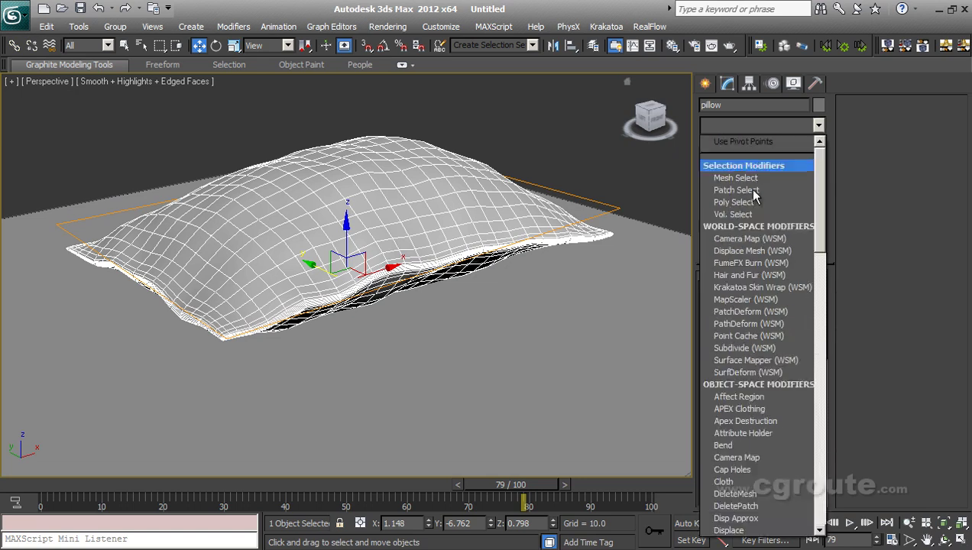
{"action": "key", "text": "t"}
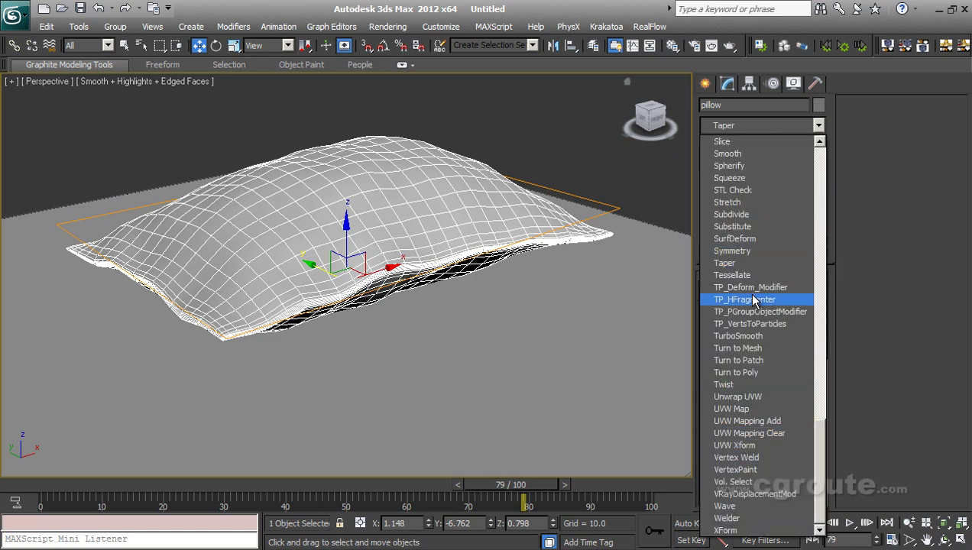
{"action": "left_click", "coordinate": [759, 332]}
{"action": "left_click", "coordinate": [592, 169]}
{"action": "middle_click_drag", "start_coordinate": [416, 329], "coordinate": [451, 353], "text": "alt"}
{"action": "key", "text": "F4"}
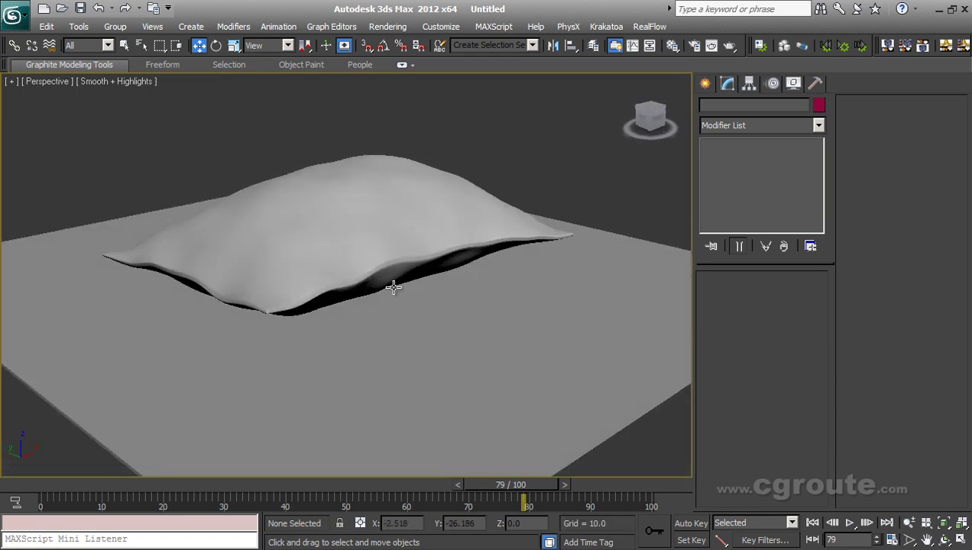
- Select the pillow and assign a Gradient Ramp map to the Diffuse channel of an unused standard material
{"action": "left_click", "coordinate": [386, 250]}
{"action": "key", "text": "m"}
{"action": "left_click", "coordinate": [653, 181]}
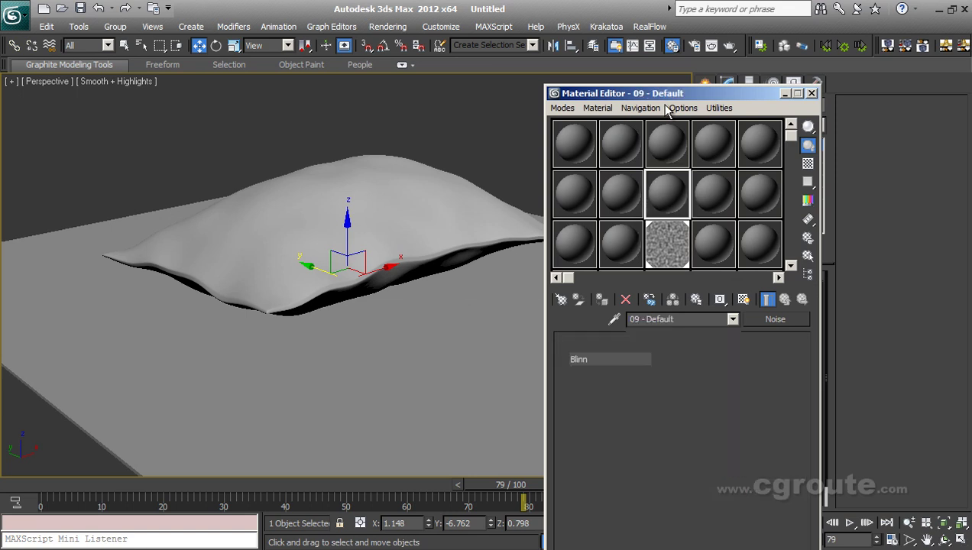
{"action": "left_click_drag", "start_coordinate": [673, 95], "coordinate": [711, 44]}
{"action": "left_click", "coordinate": [704, 383]}
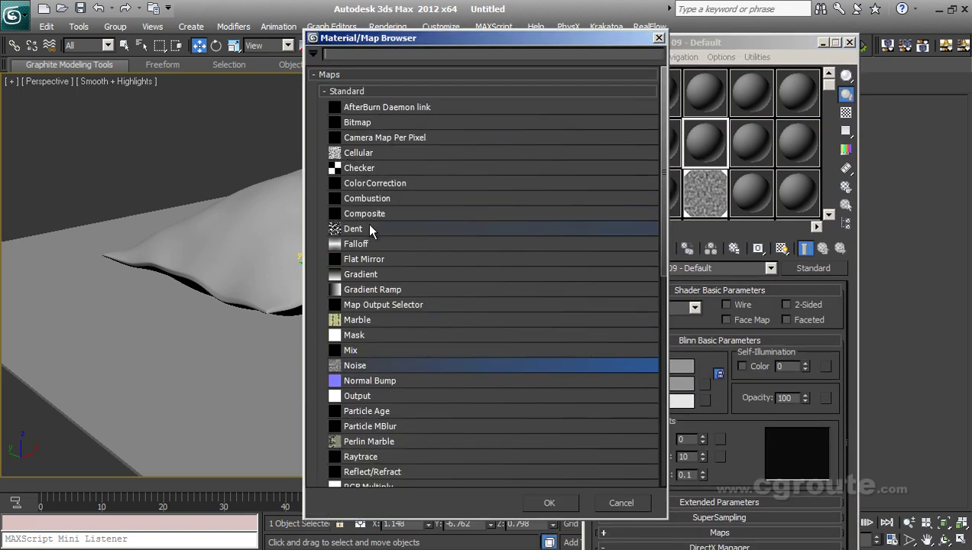
{"action": "double_click", "coordinate": [372, 289]}
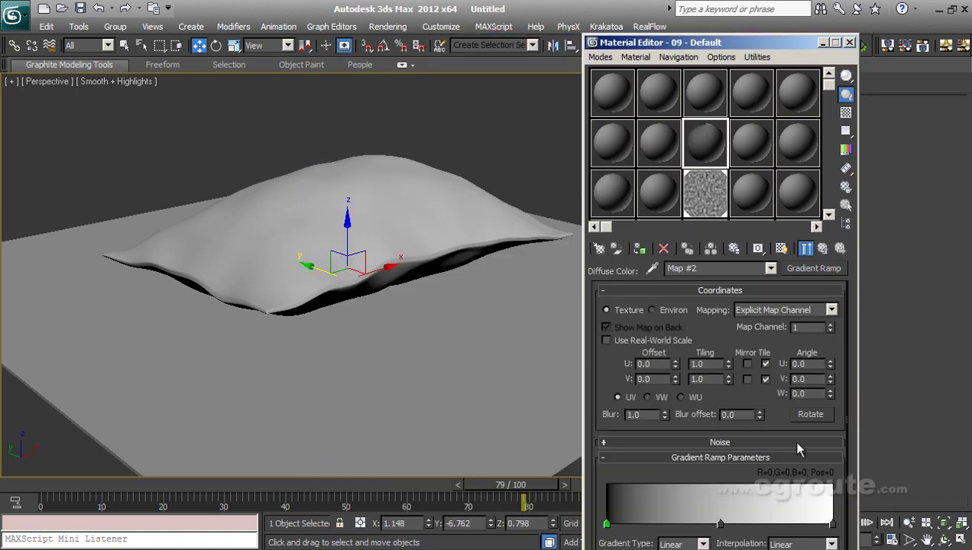
- Set the Gradient Ramp's Interpolation to Solid and colour its middle flag light green
{"action": "scroll", "coordinate": [773, 408], "scroll_direction": "down", "scroll_amount": 3}
{"action": "left_click", "coordinate": [779, 475]}
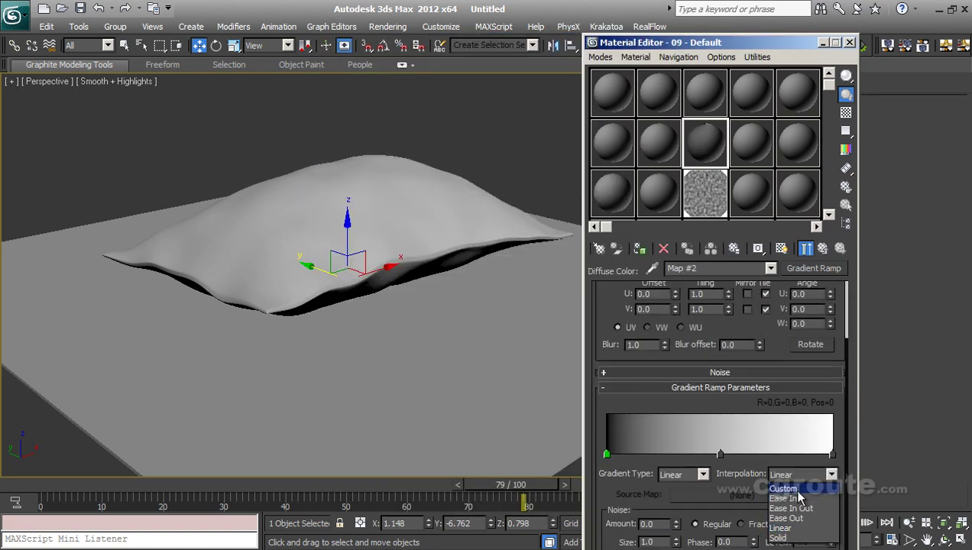
{"action": "left_click", "coordinate": [778, 538]}
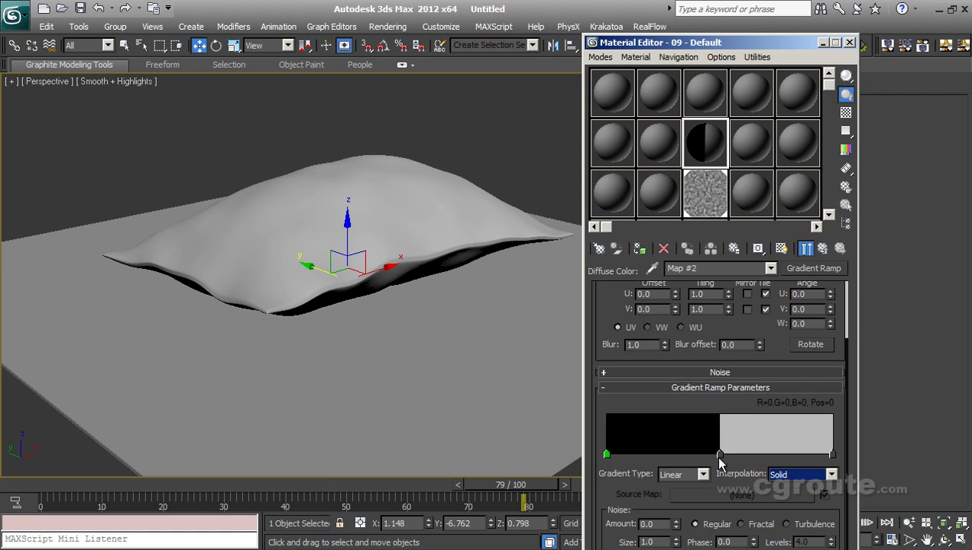
{"action": "double_click", "coordinate": [720, 455]}
{"action": "left_click", "coordinate": [331, 101]}
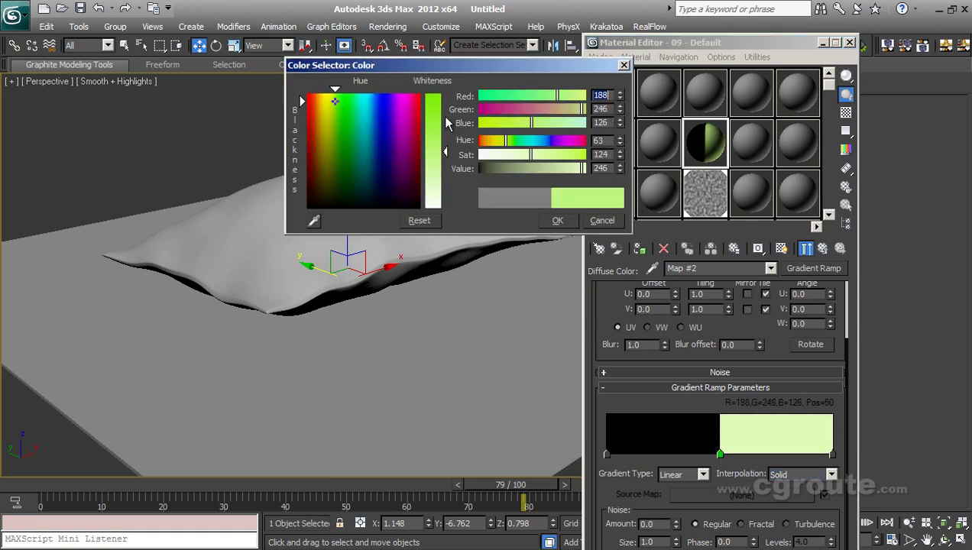
{"action": "left_click", "coordinate": [558, 220]}
- Colour the Gradient Ramp's first flag orange with R 243, G 114, B 0
{"action": "left_click", "coordinate": [607, 455]}
{"action": "left_click", "coordinate": [333, 99]}
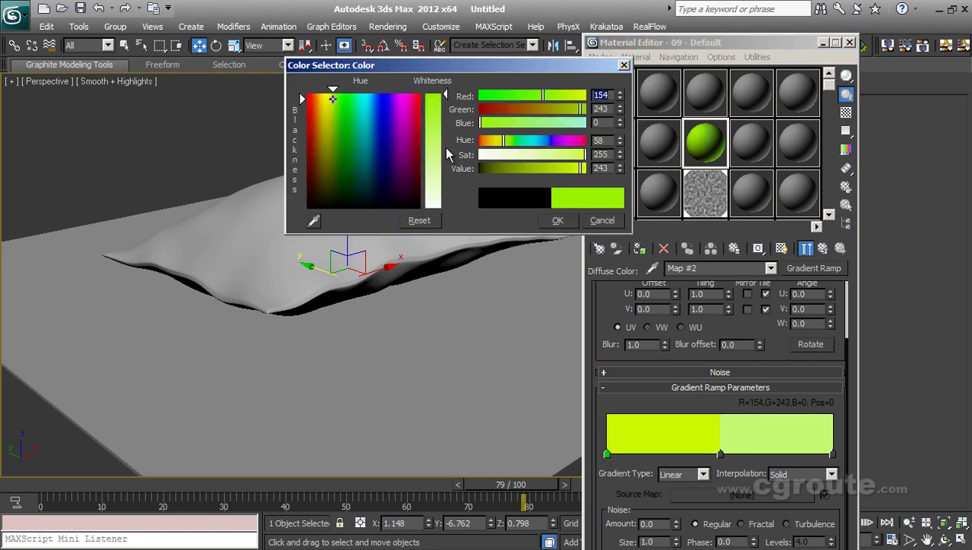
{"action": "left_click_drag", "start_coordinate": [333, 99], "coordinate": [315, 98]}
{"action": "left_click", "coordinate": [558, 220]}
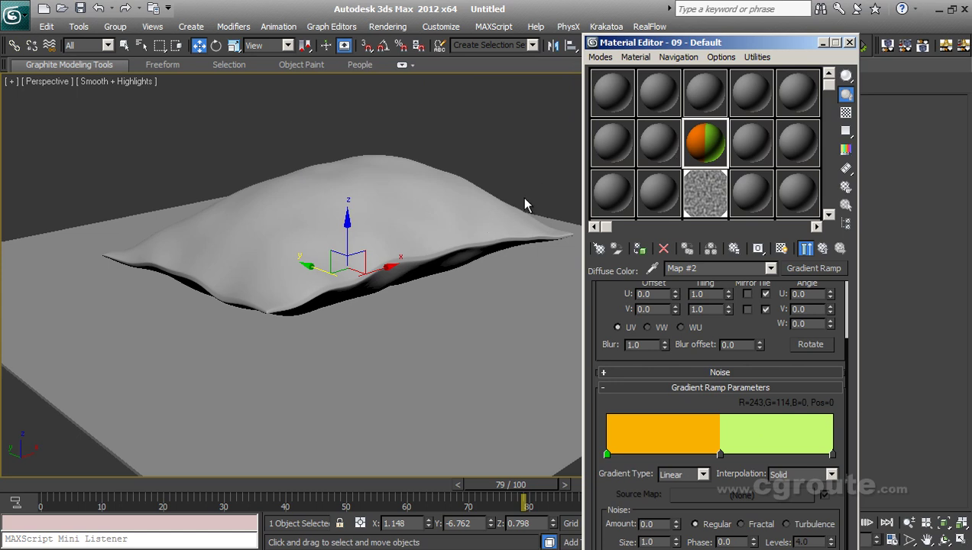
- Return to the parent material, assign it to the pillow and show its map in the viewport
{"action": "left_click", "coordinate": [809, 248]}
{"action": "left_click", "coordinate": [823, 249]}
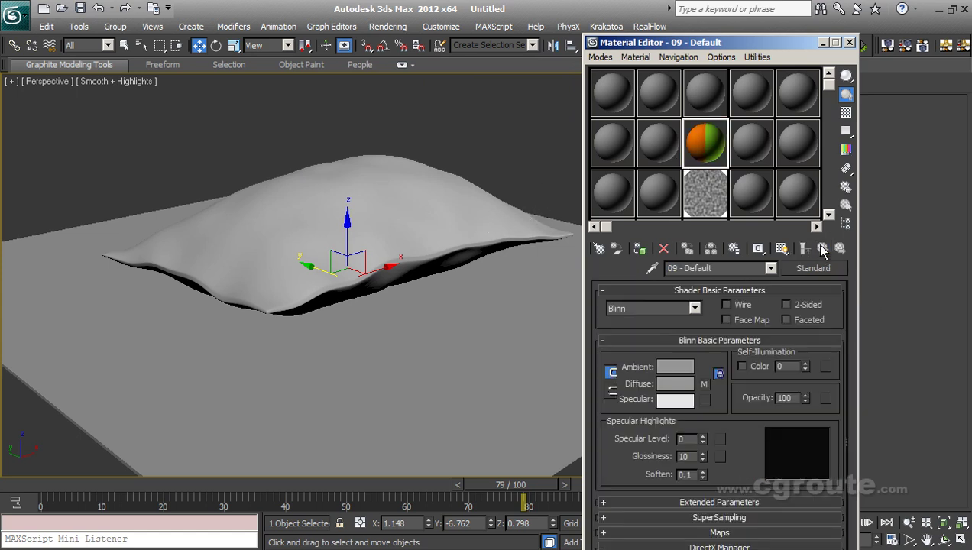
{"action": "left_click", "coordinate": [413, 185]}
{"action": "middle_click_drag", "start_coordinate": [422, 246], "coordinate": [421, 253], "text": "alt"}
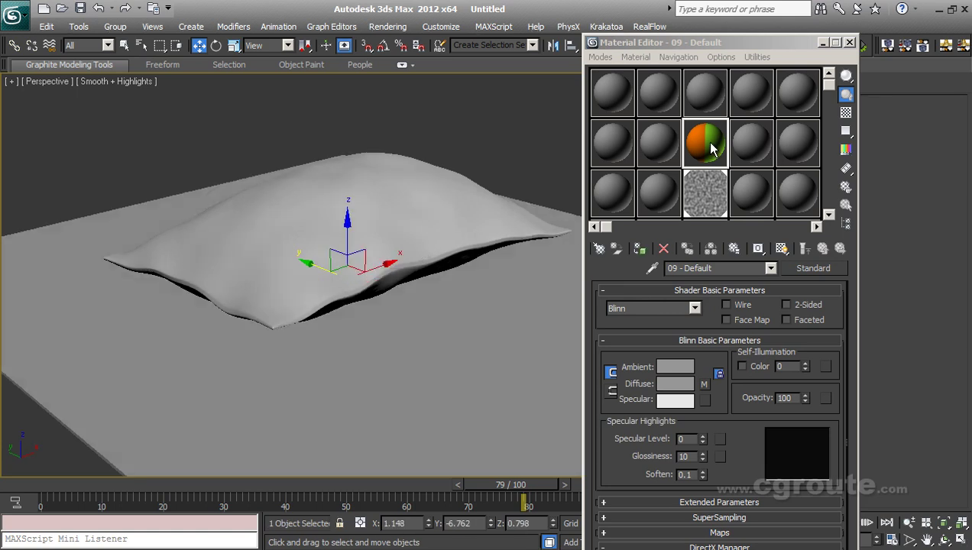
{"action": "left_click", "coordinate": [640, 248]}
{"action": "left_click", "coordinate": [778, 248]}
{"action": "mouse_move", "coordinate": [403, 280]}
{"action": "middle_mouse_down", "text": "alt"}
{"action": "mouse_move", "coordinate": [399, 302]}
{"action": "mouse_move", "coordinate": [396, 285]}
{"action": "middle_mouse_up", "text": "alt"}
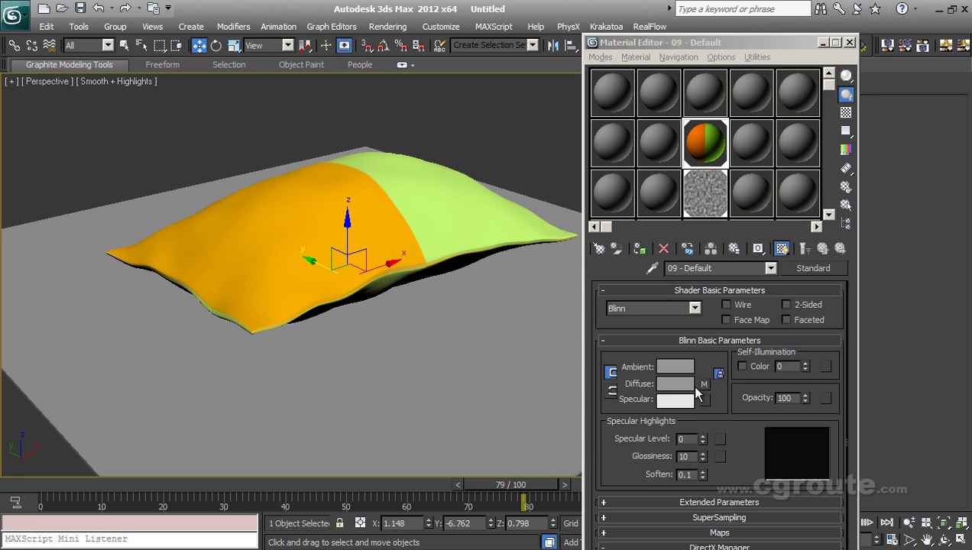
- Add a UVW Map modifier to the pillow and move it below Cloth in the modifier stack
{"action": "left_click", "coordinate": [851, 43]}
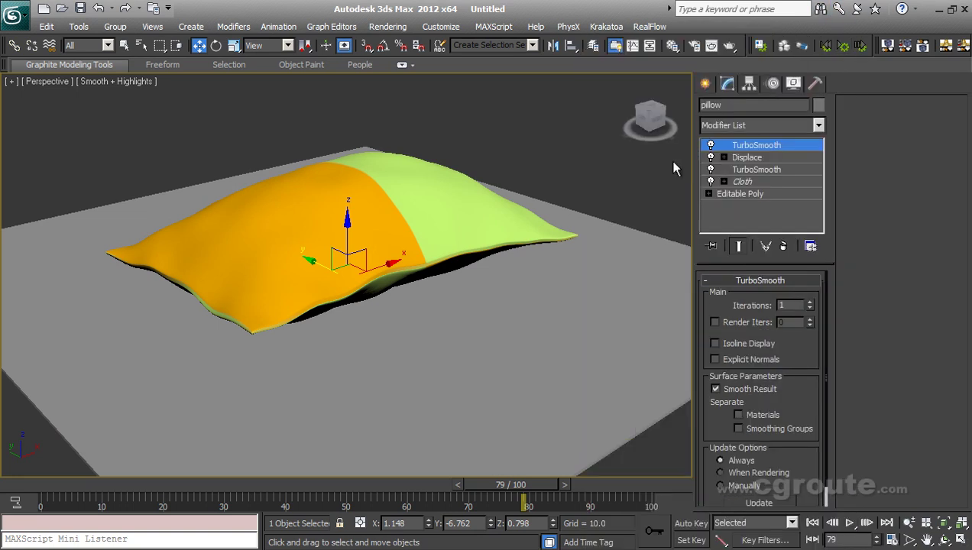
{"action": "left_click", "coordinate": [818, 125]}
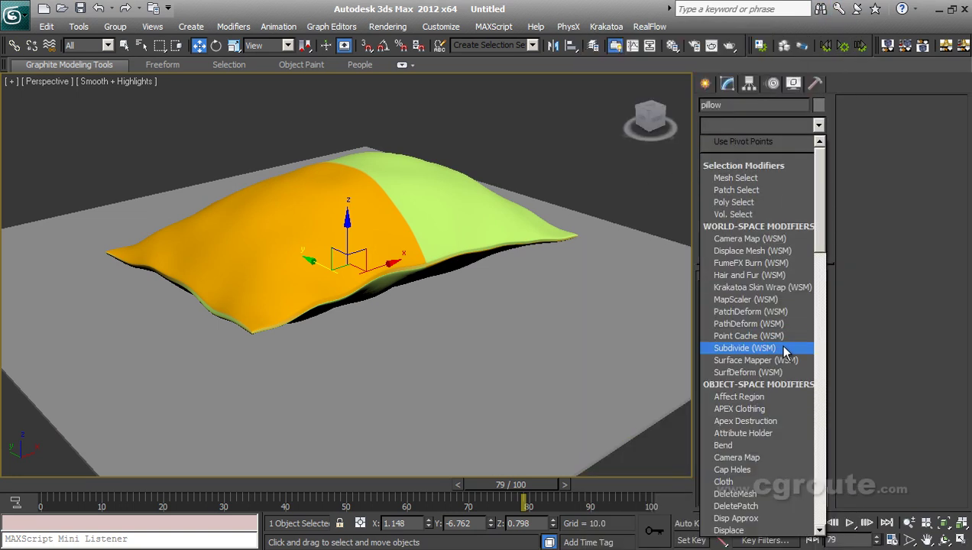
{"action": "scroll", "coordinate": [784, 353], "scroll_direction": "down", "scroll_amount": 15}
{"action": "left_click", "coordinate": [765, 410]}
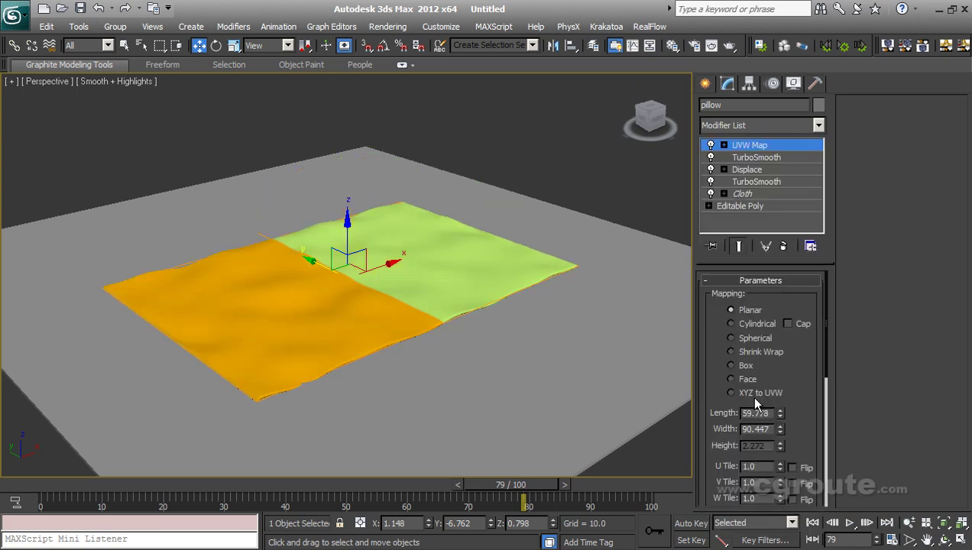
{"action": "mouse_move", "coordinate": [577, 352]}
{"action": "middle_mouse_down", "text": "alt"}
{"action": "mouse_move", "coordinate": [592, 308]}
{"action": "mouse_move", "coordinate": [590, 342]}
{"action": "mouse_move", "coordinate": [577, 353]}
{"action": "middle_mouse_up", "text": "alt"}
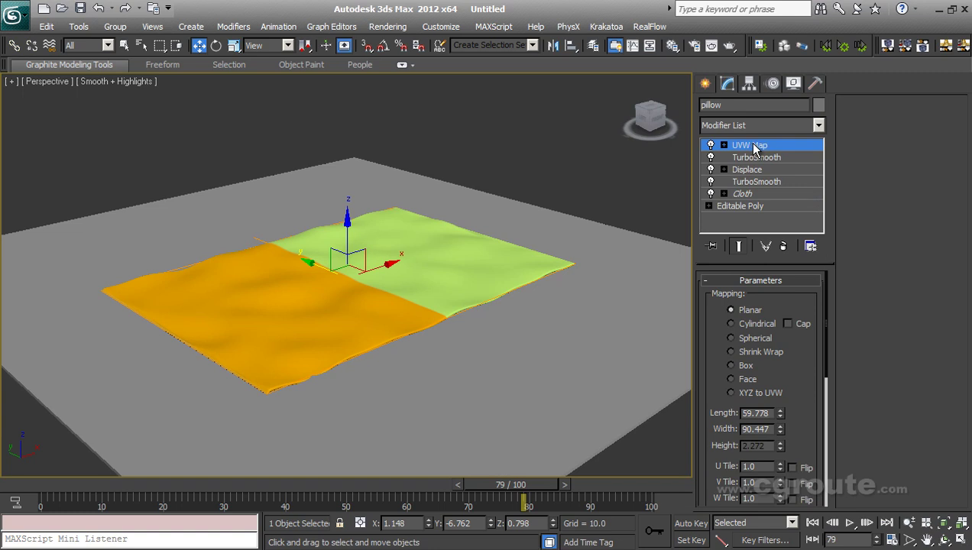
{"action": "left_click_drag", "start_coordinate": [754, 147], "coordinate": [761, 209]}
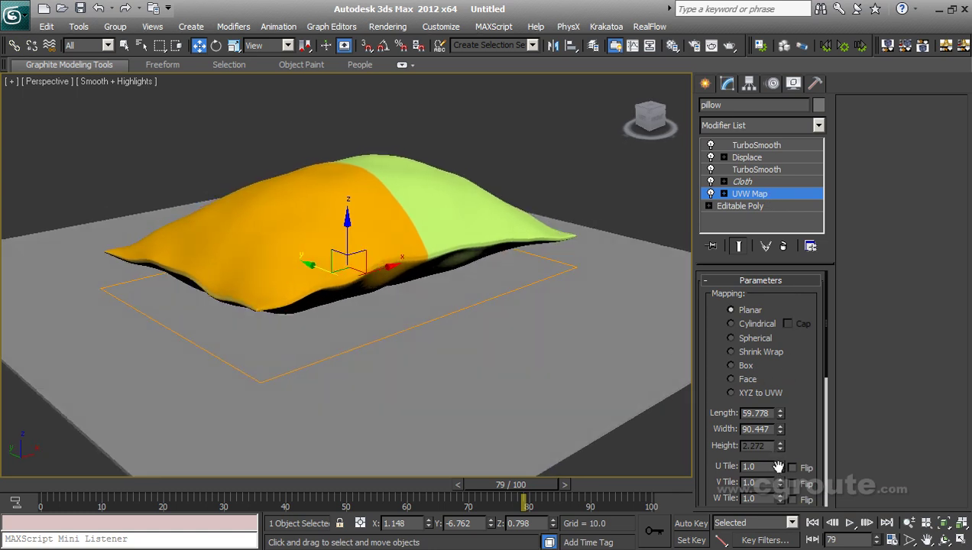
- Set the UVW Map's U Tile to 4.48 for repeated stripes and play the pillow's animation
{"action": "left_click_drag", "start_coordinate": [781, 465], "coordinate": [743, 227]}
{"action": "middle_click_drag", "start_coordinate": [418, 311], "coordinate": [489, 382], "text": "alt"}
{"action": "left_click", "coordinate": [850, 523]}
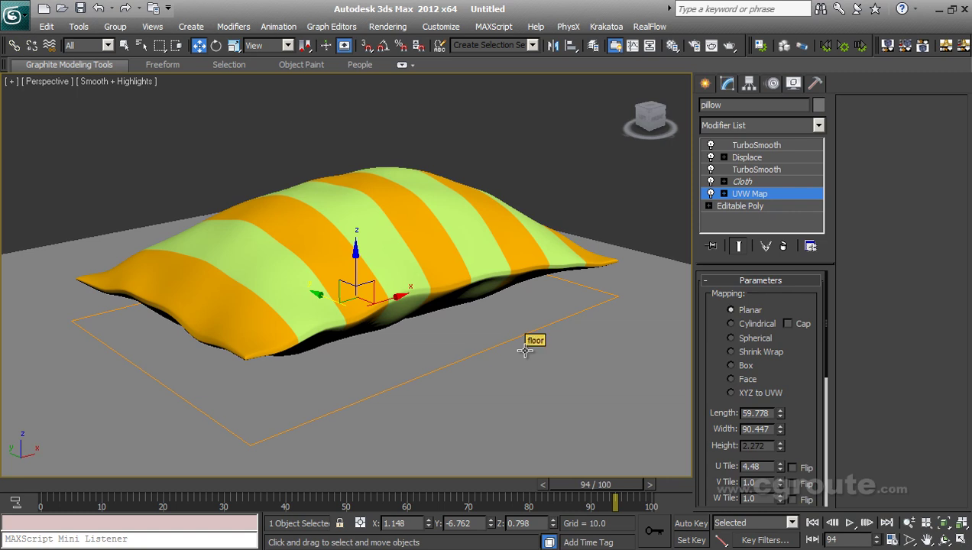
{"action": "mouse_move", "coordinate": [523, 352]}
{"action": "middle_mouse_down", "text": "alt"}
{"action": "mouse_move", "coordinate": [530, 347]}
{"action": "mouse_move", "coordinate": [525, 356]}
{"action": "middle_mouse_up", "text": "alt"}
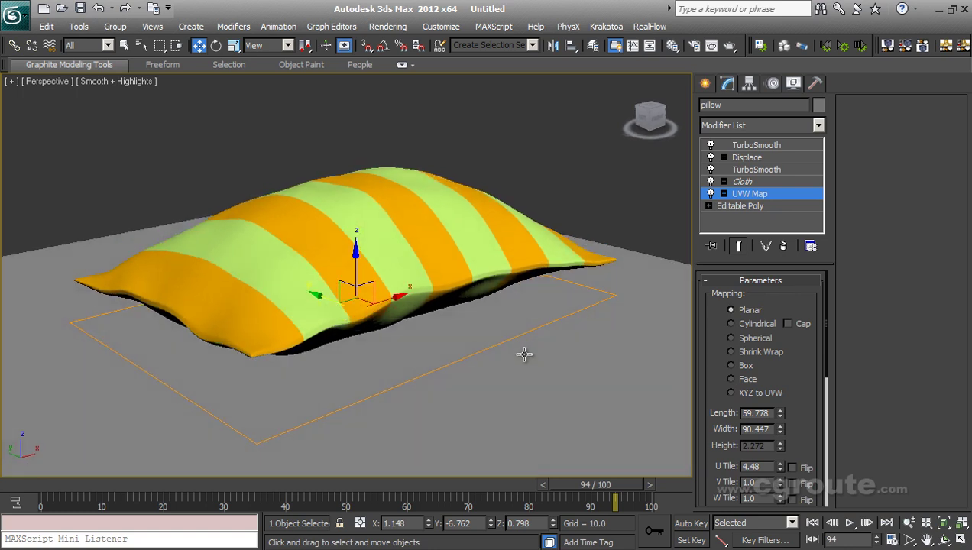